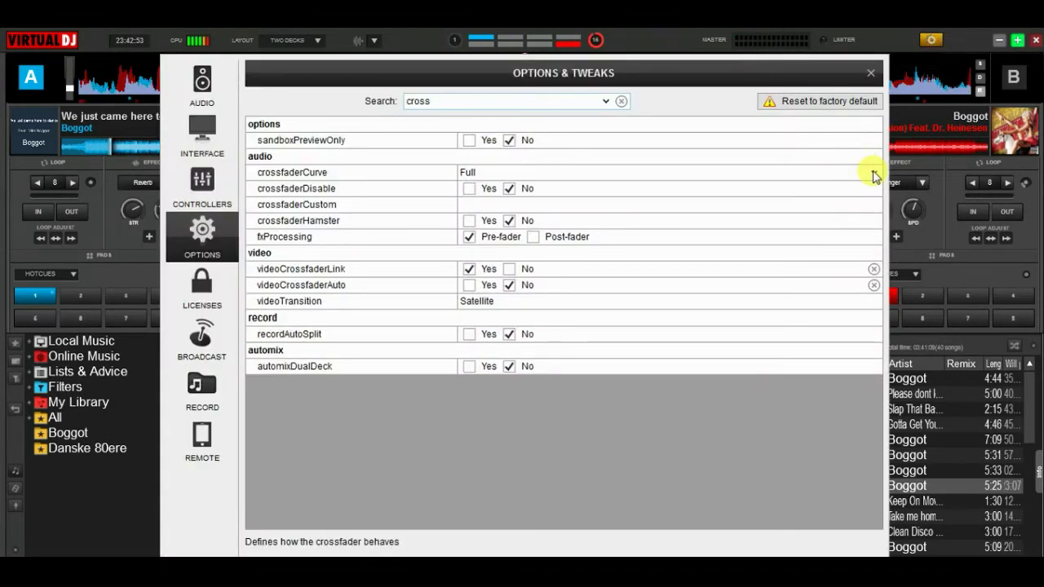
# - Set the crossfaderCurve option to Smooth and close the settings
pyautogui.click(873, 175)
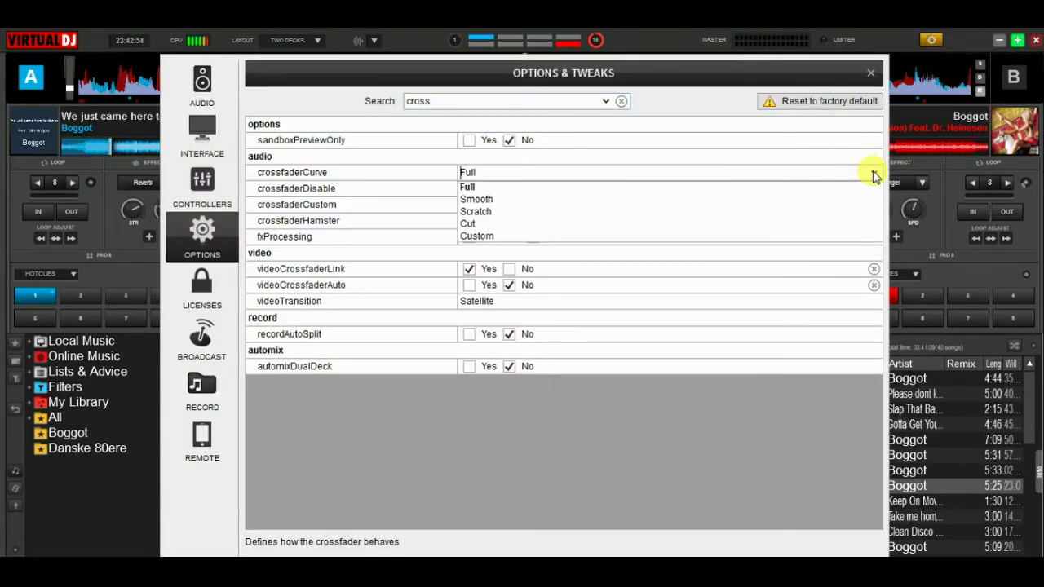
pyautogui.click(844, 200)
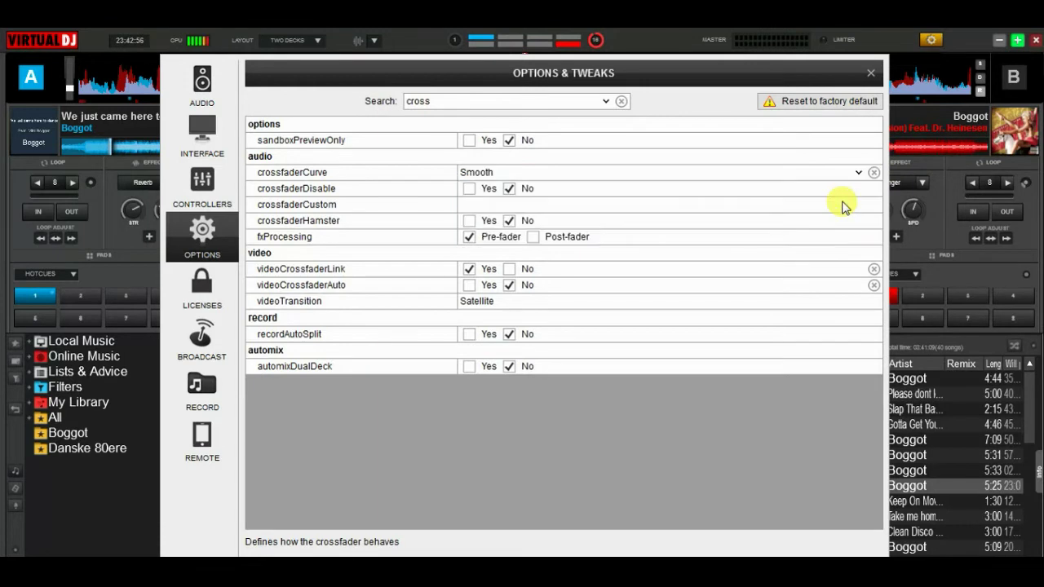
pyautogui.click(871, 73)
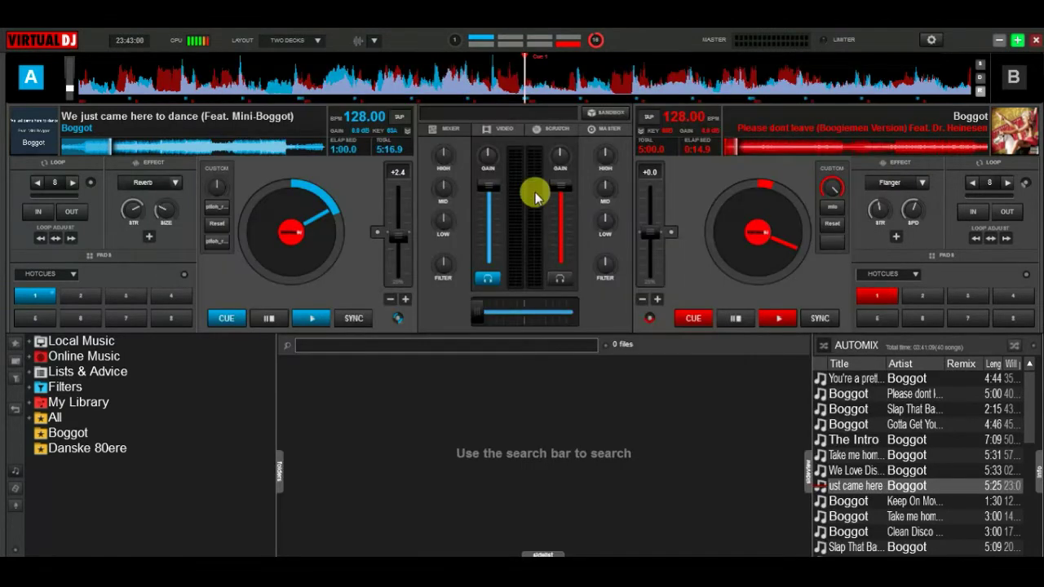
# - Test the Smooth curve by playing both decks and moving the crossfader fully from deck A to deck B
pyautogui.click(314, 319)
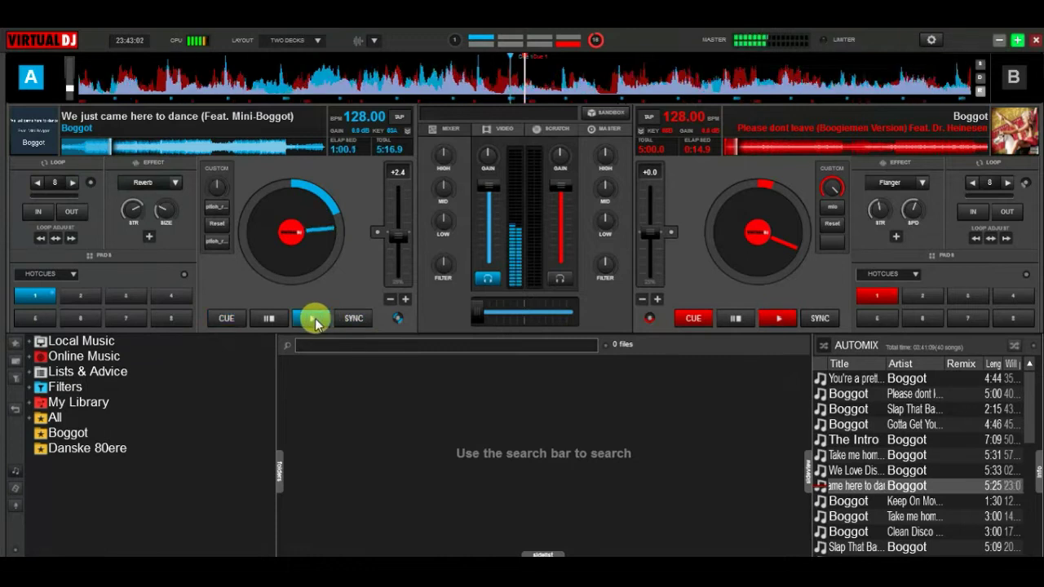
pyautogui.click(778, 319)
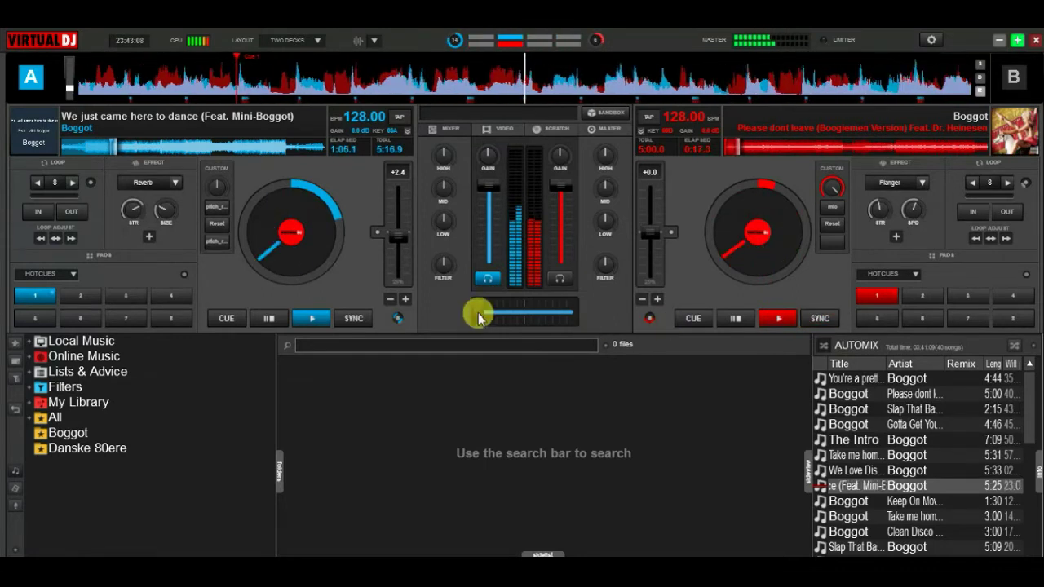
pyautogui.moveTo(481, 318); pyautogui.dragTo(578, 306)
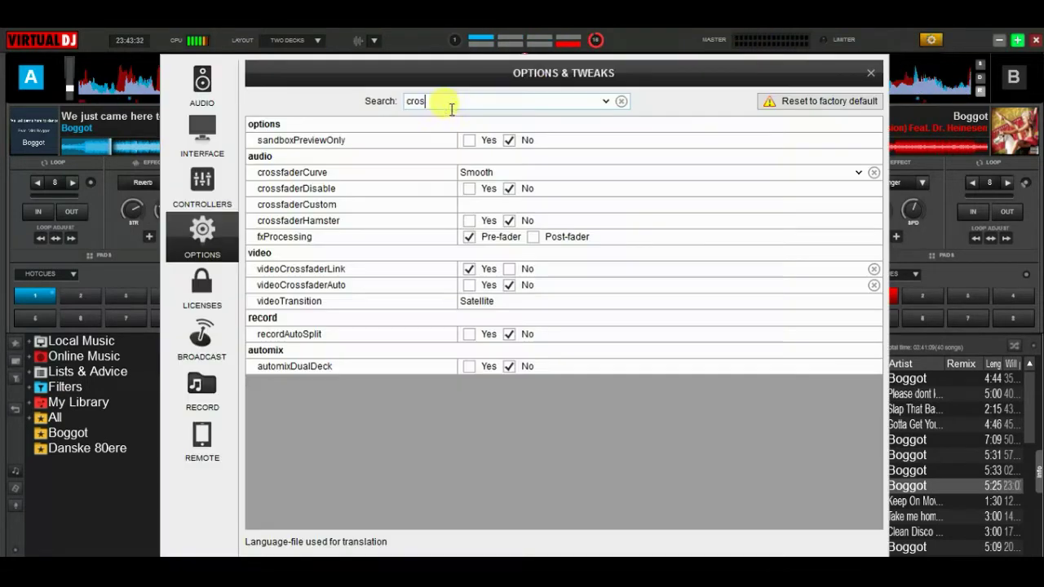
# - Change the crossfaderCurve option to Scratch and close the settings
pyautogui.click(857, 174)
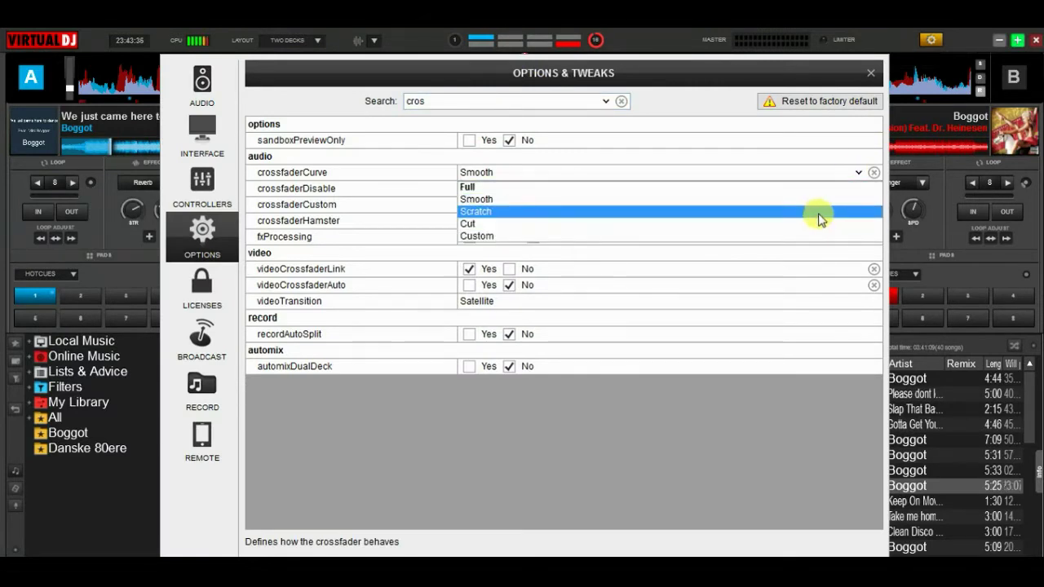
pyautogui.click(819, 219)
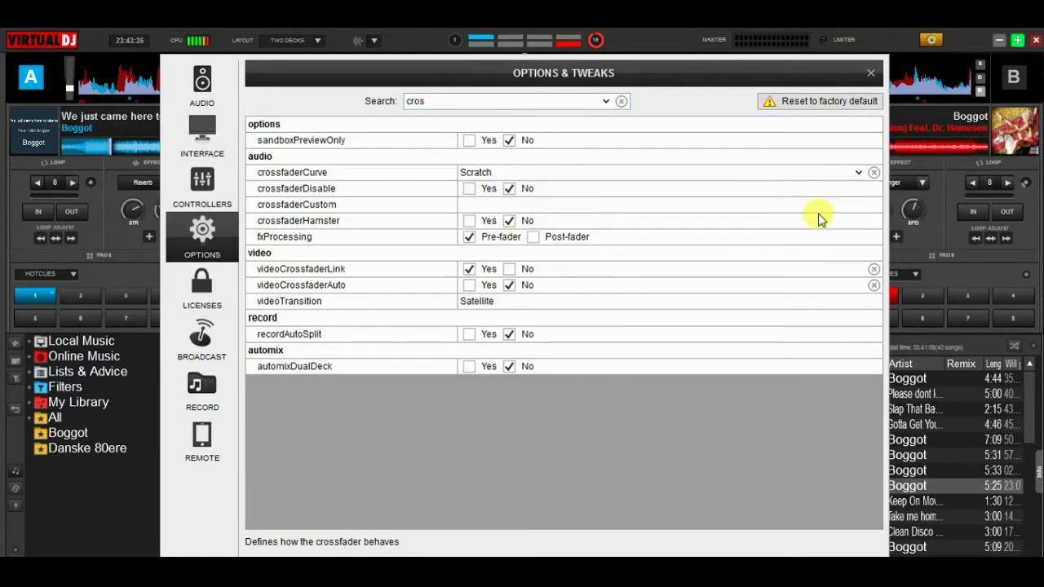
pyautogui.click(872, 78)
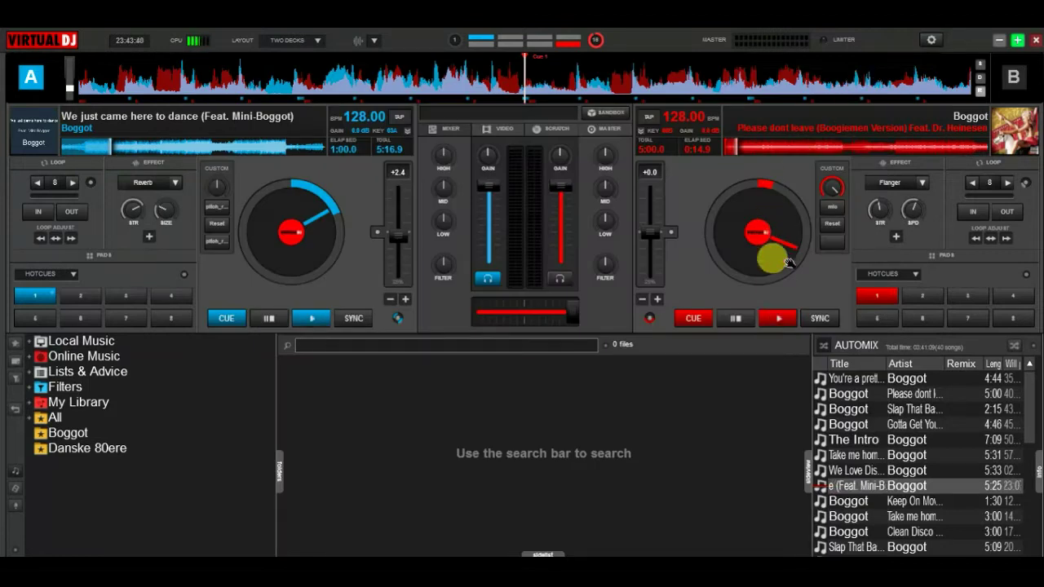
# - Test the Scratch curve by playing both decks in sync and moving the crossfader fully from deck B to deck A
pyautogui.click(777, 319)
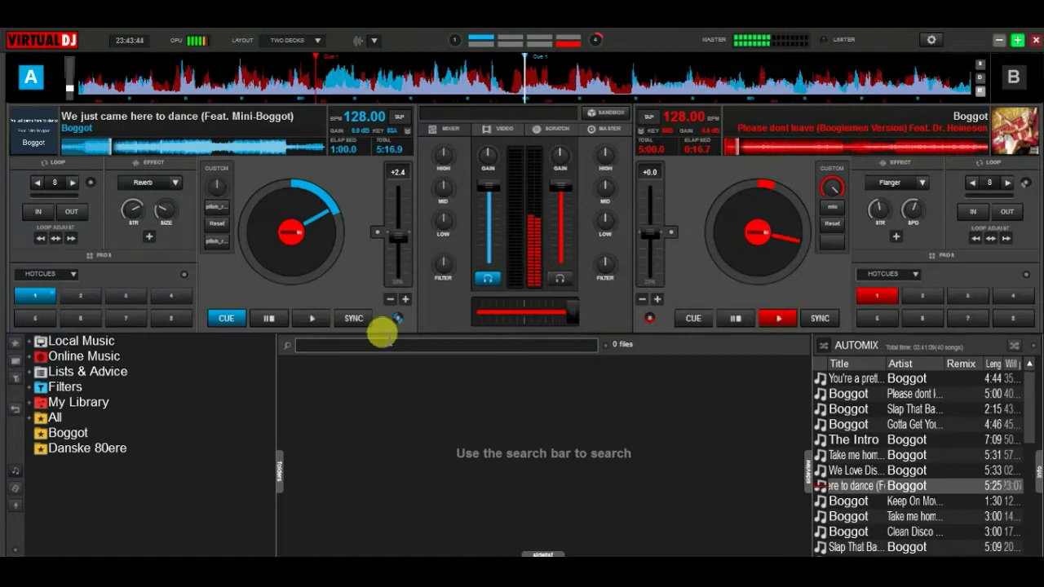
pyautogui.click(309, 319)
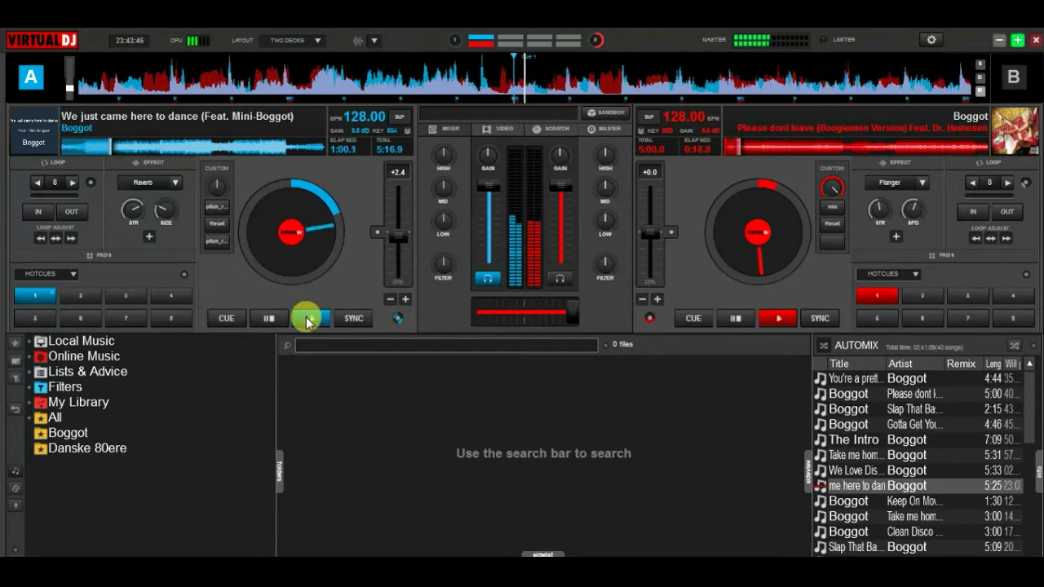
pyautogui.click(349, 318)
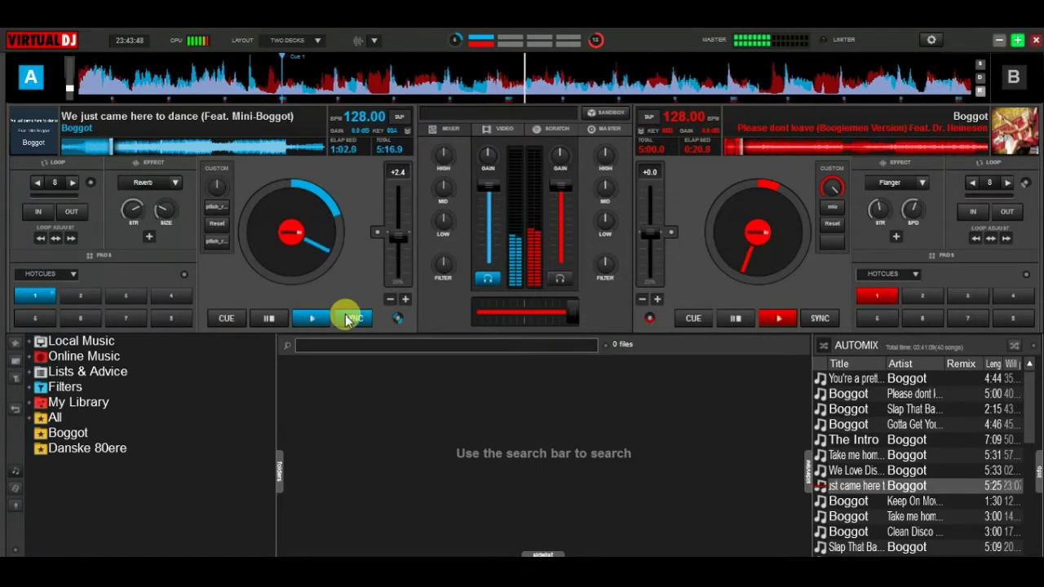
pyautogui.moveTo(571, 320); pyautogui.dragTo(468, 326)
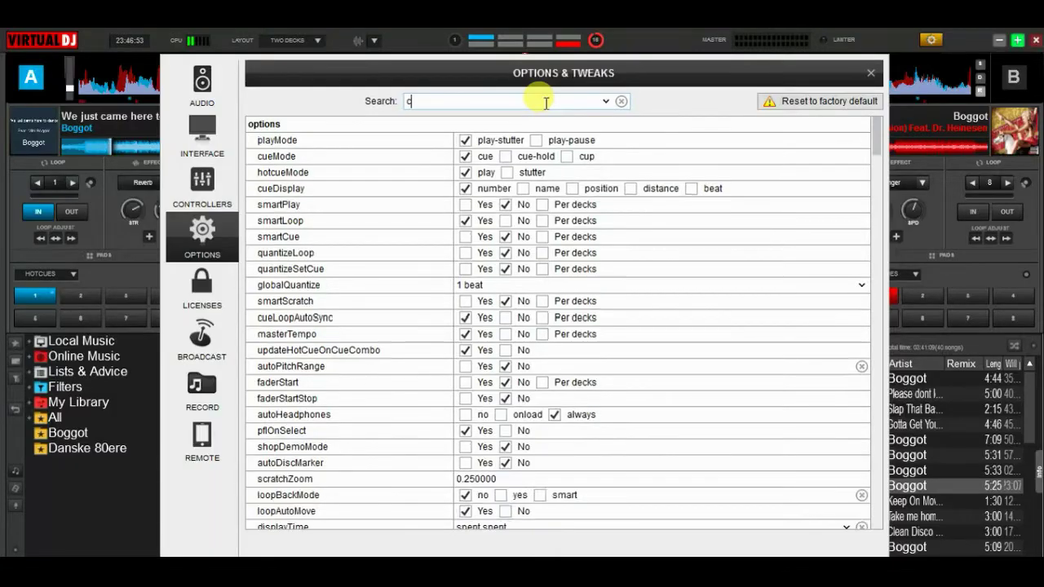
# - Find the crossfader options with "cross", set crossfaderCurve to Custom and crossfaderCustom to 0=[1,0]/0.5=[0,0]/1=[0,1], and close the settings
pyautogui.write('ross')
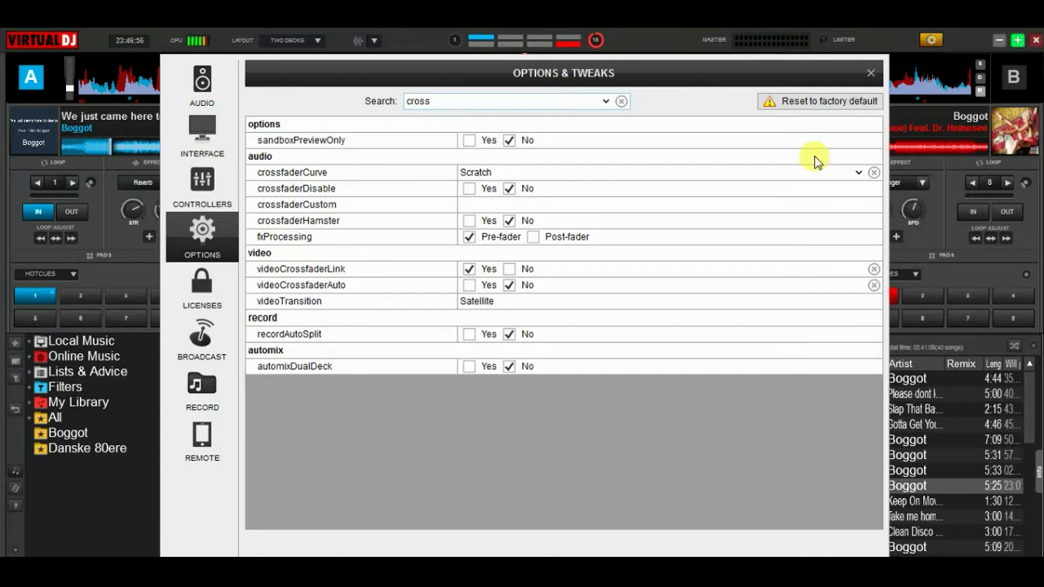
pyautogui.click(859, 173)
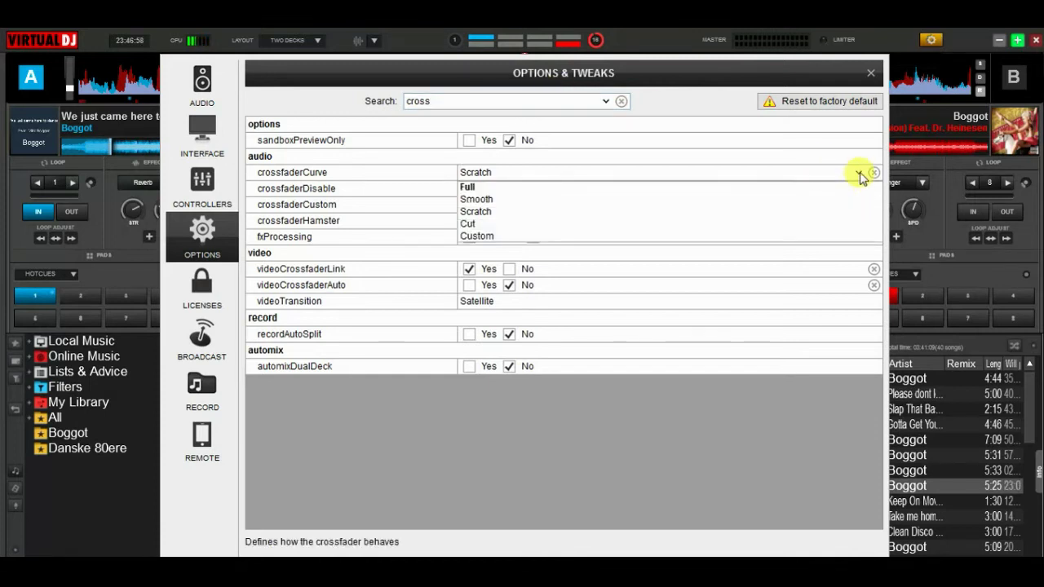
pyautogui.click(803, 238)
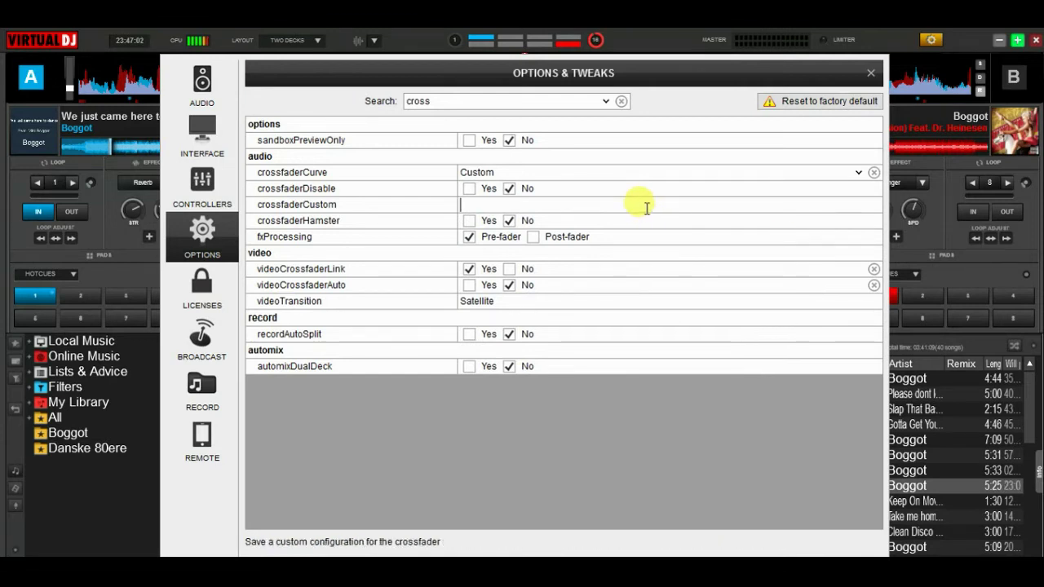
pyautogui.write('0=[1,0]/0.5=[0,0]/1=[0,1]')
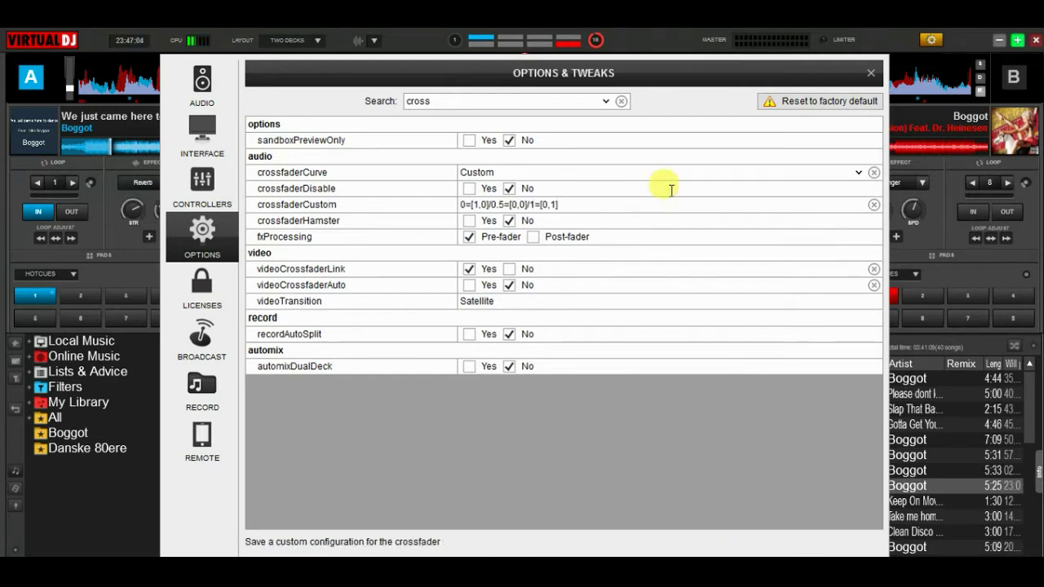
pyautogui.click(873, 78)
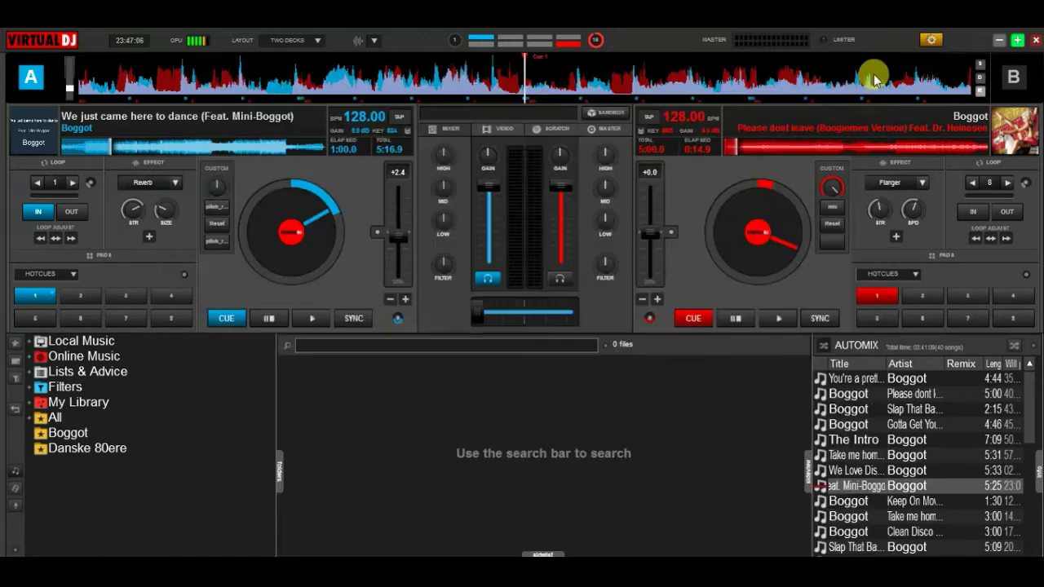
# - Test the custom curve with the silent midpoint by playing both decks and moving the crossfader fully to deck B
pyautogui.click(315, 318)
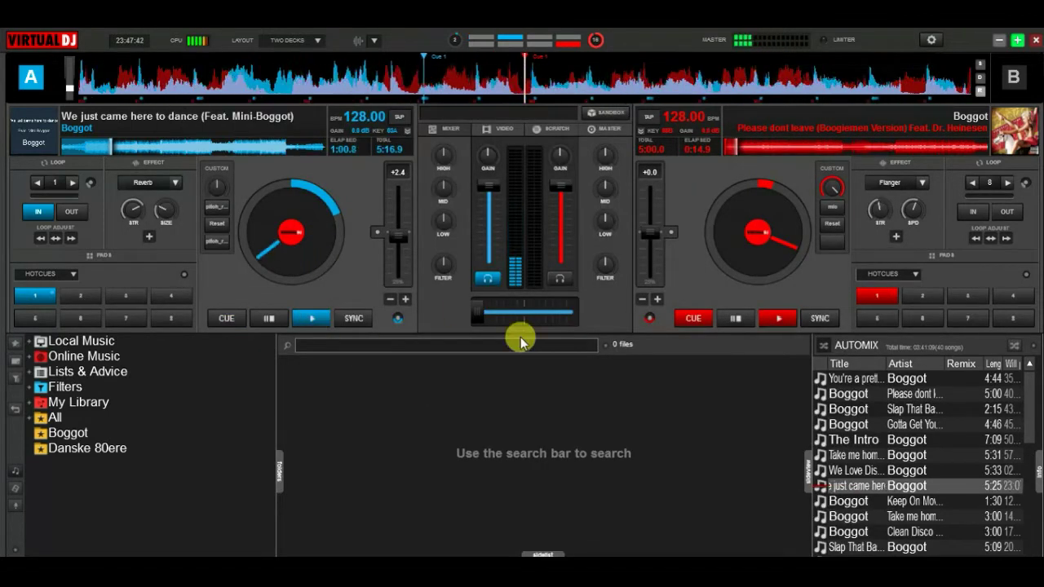
pyautogui.click(780, 318)
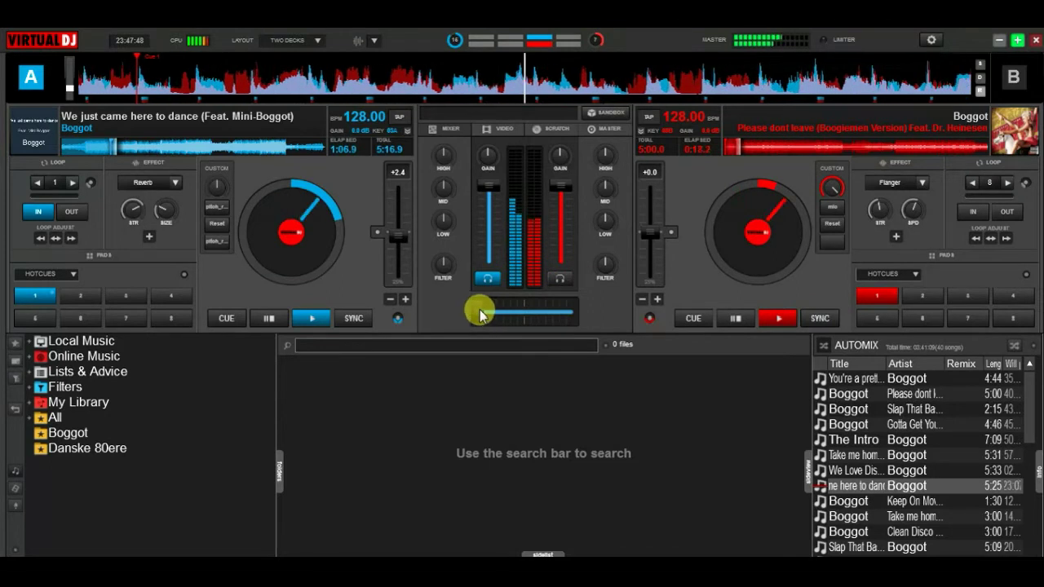
pyautogui.moveTo(477, 314); pyautogui.dragTo(578, 309)
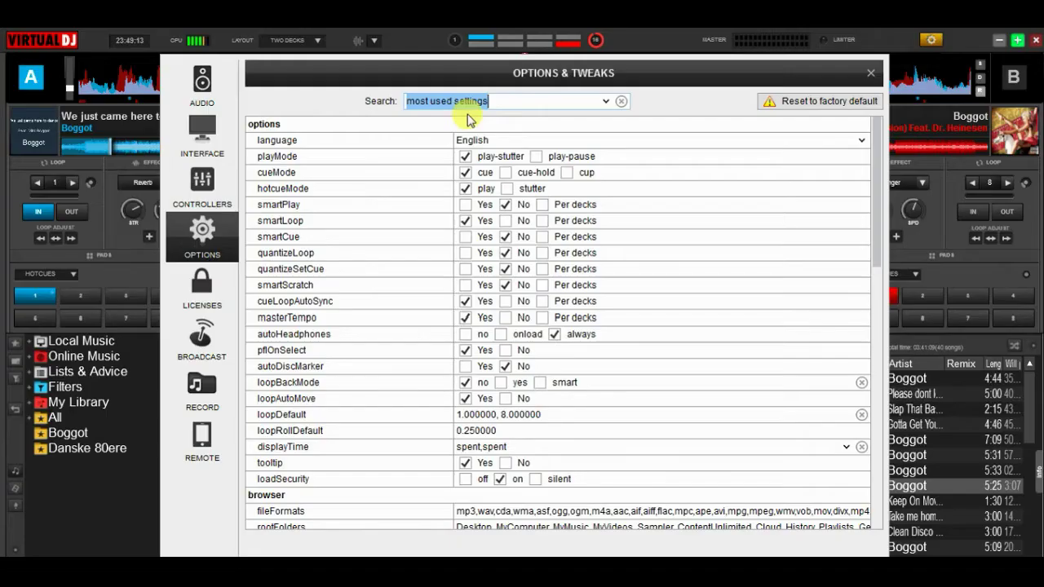
# - Find the crossfader options with "cross" and replace the crossfaderCustom value with 0=[1,0]/0.09=[1,0]/0.1=[1,1]/0.9=[1,1]/0.91=[0,1]/1=[0,1]
pyautogui.write('cross')
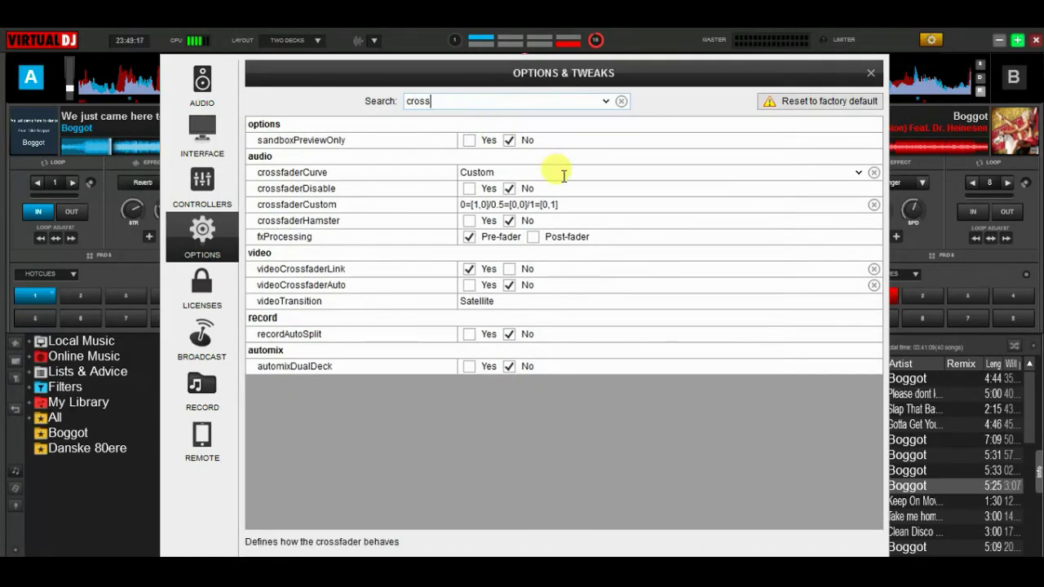
pyautogui.moveTo(574, 205); pyautogui.dragTo(449, 207)
pyautogui.write('0=[1,0]/0.09=[1,0]/0.1=[1,1]/0.9=[1,1]/0.91=[0,1]/1=[0,1]')
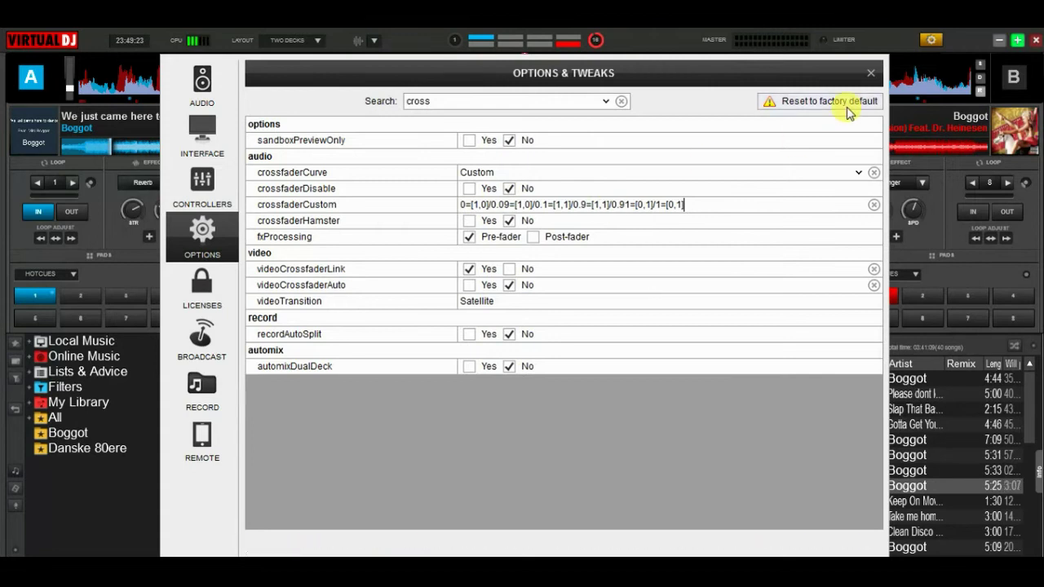
pyautogui.click(871, 76)
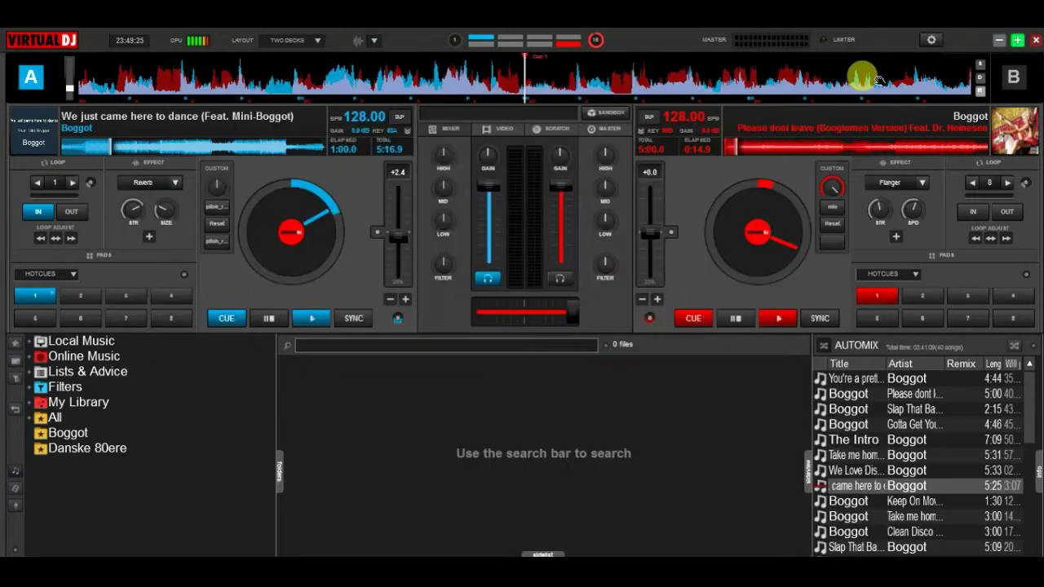
# - Test the custom curve with sharp cuts near both ends by playing both decks and moving the crossfader fully to deck A
pyautogui.click(779, 316)
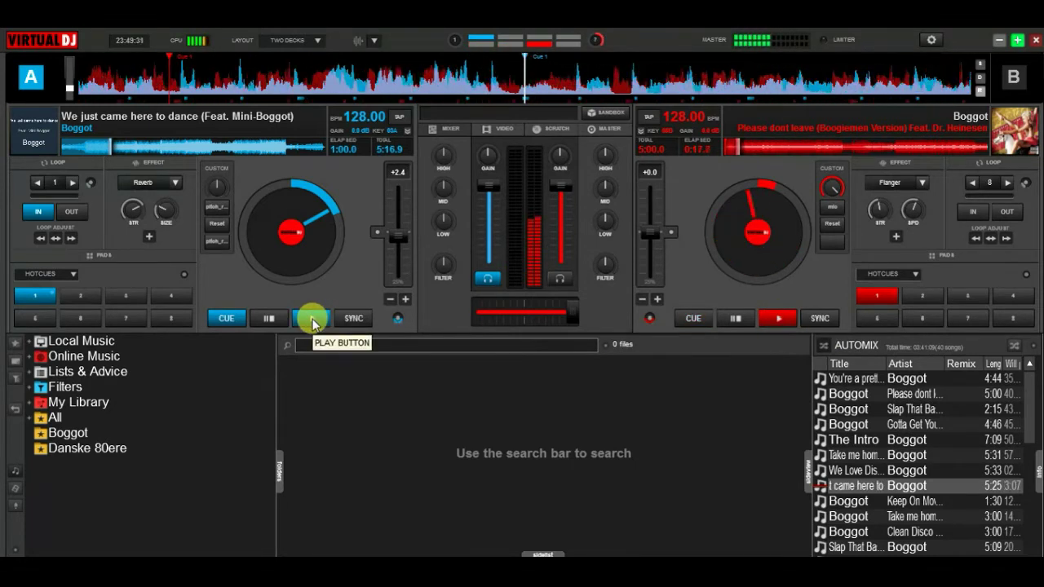
pyautogui.click(312, 319)
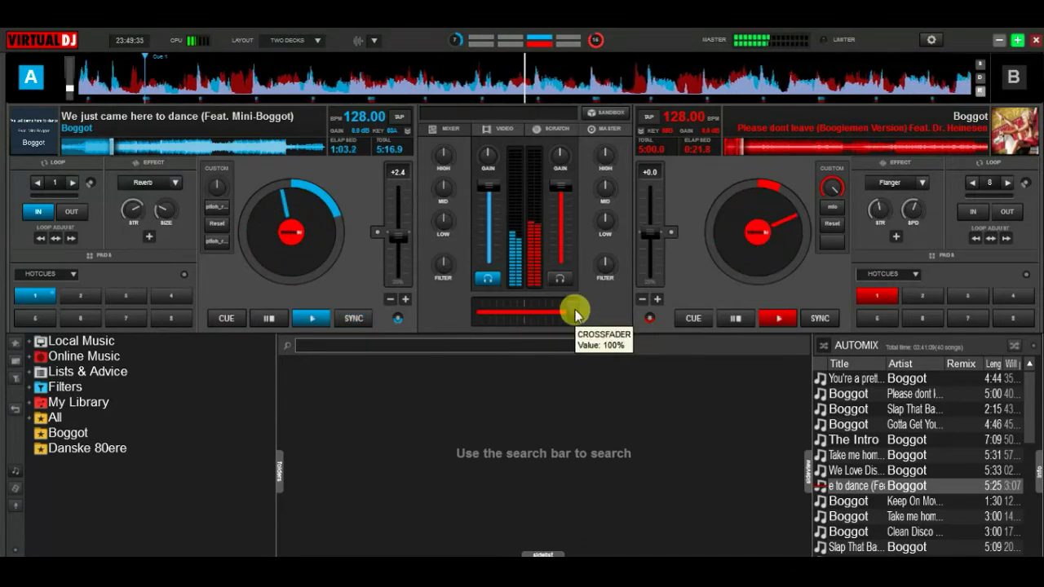
pyautogui.moveTo(567, 311); pyautogui.dragTo(476, 326)
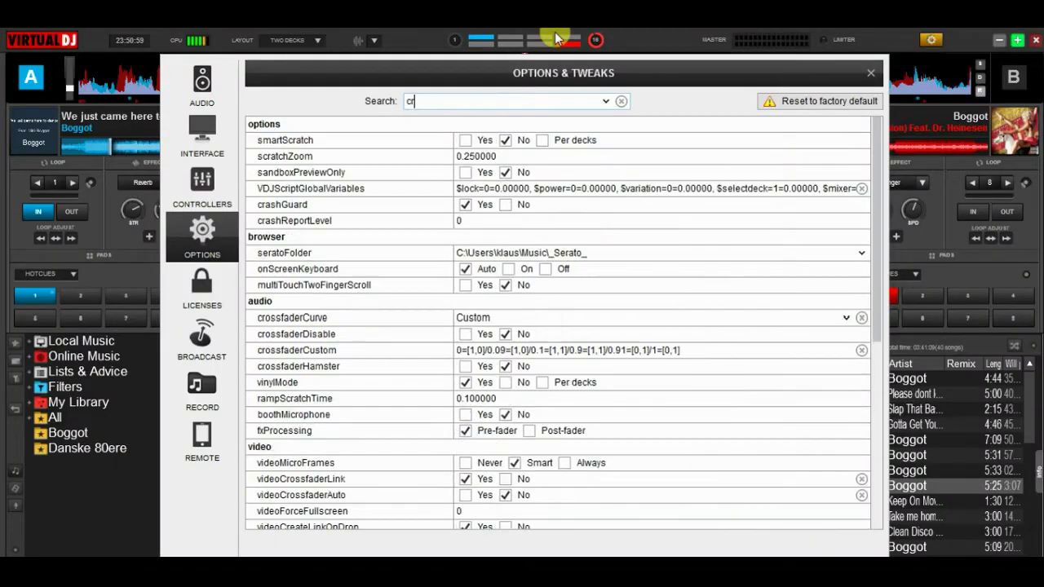
# - Find the crossfader options with "cross" and set crossfaderCustom to 0=[1,0]/0.1=[0,1]/0.2=[1,0]/0.3=[0,1]/0.4=[1,0]/0.5=[0,1]/0.6=[1,0]/0.7=[0,1]/0.8=[1,0]/0.9=[0,1]/1=[0,1]
pyautogui.write('cross')
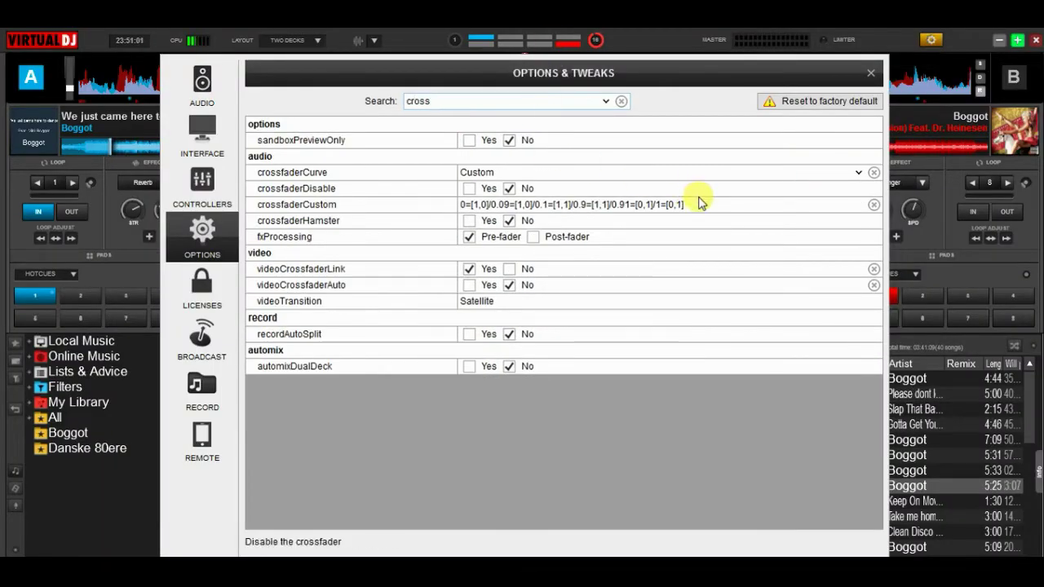
pyautogui.moveTo(701, 199); pyautogui.dragTo(462, 205)
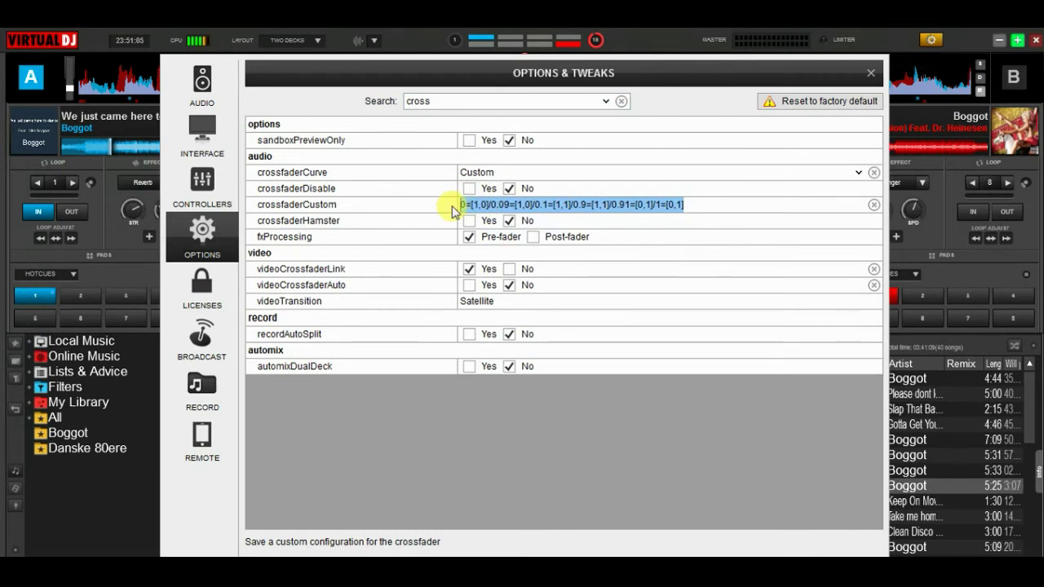
pyautogui.write('=[1,0]/0.1=[0,1]/0.2=[1,0]/0.3=[0,1]/0.4=[1,0]/0.5=[0,1]/0.6=[1,0]/0.7=[0,1]/0.8=[1,0]/0.9=[0,1]/1=[0,1]')
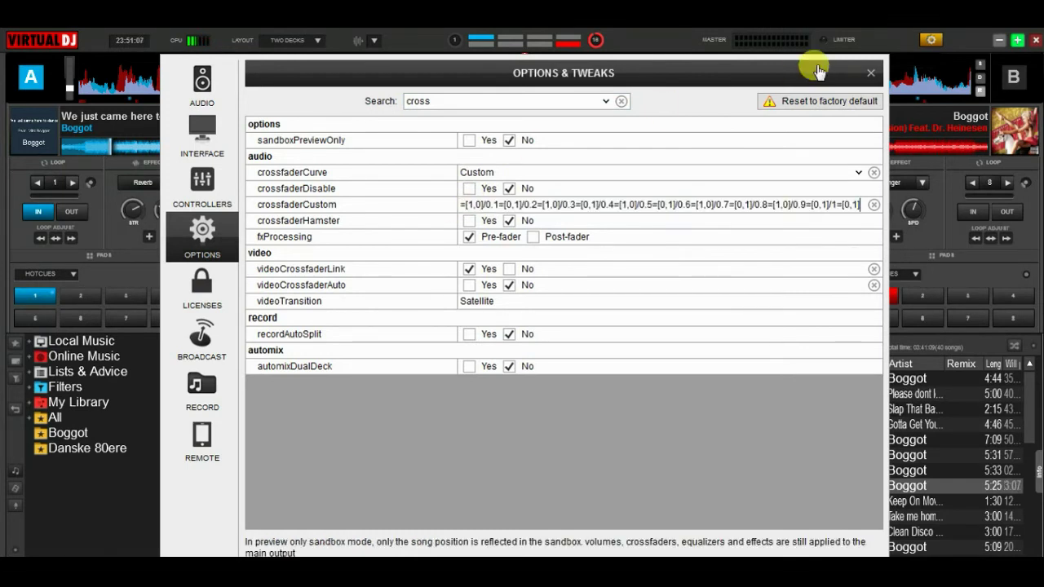
pyautogui.click(867, 74)
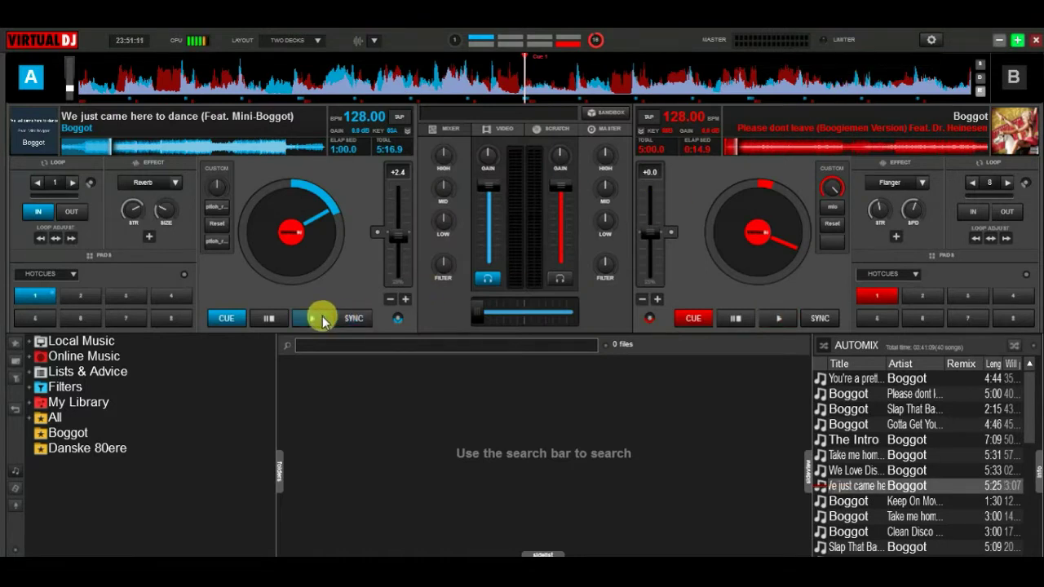
# - Test the alternating custom curve by playing both decks and sweeping the crossfader, ending at deck A, and return deck A to its cue point
pyautogui.click(314, 318)
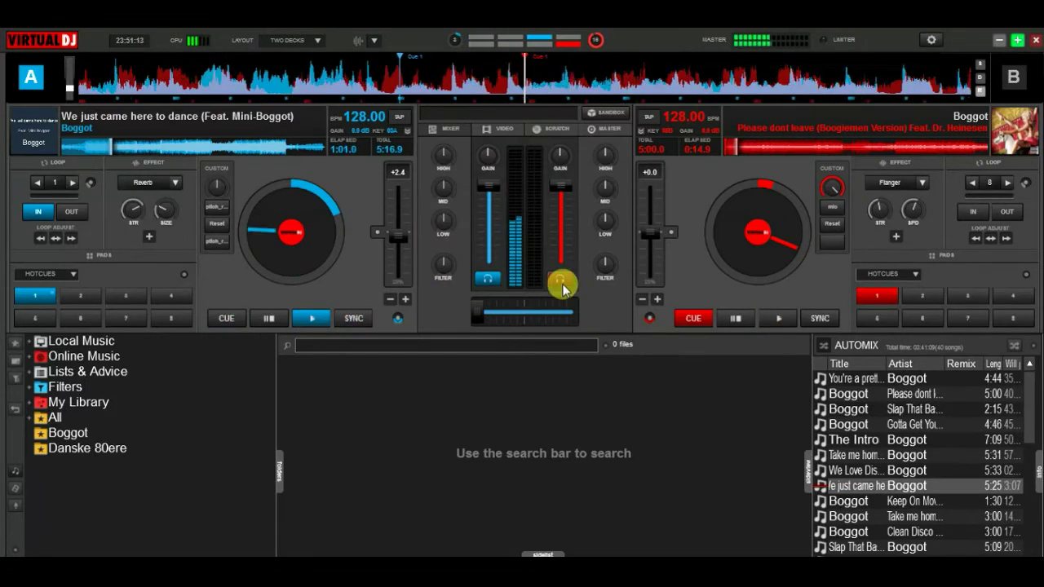
pyautogui.click(782, 316)
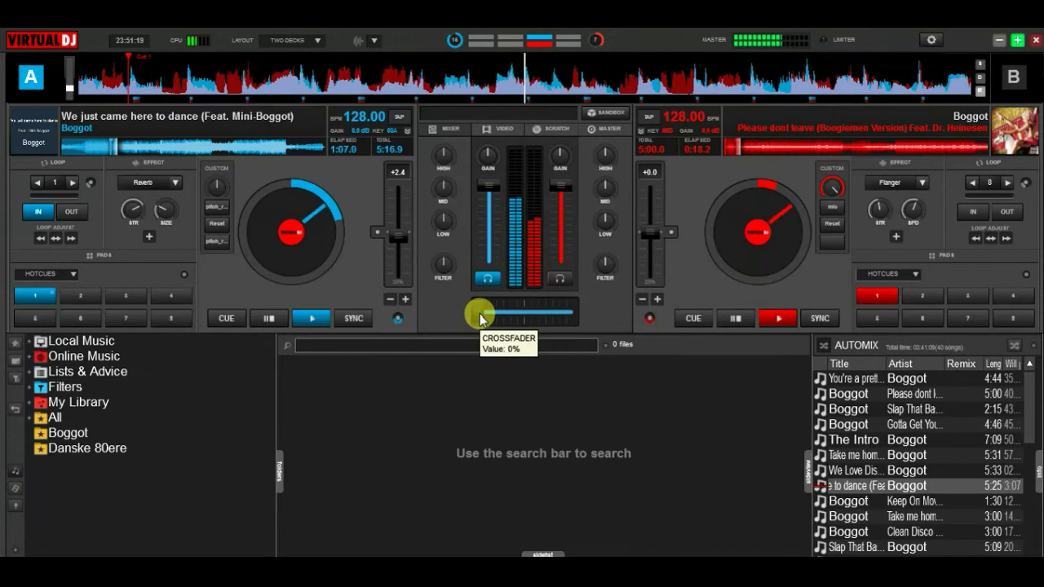
pyautogui.moveTo(480, 318); pyautogui.dragTo(479, 341)
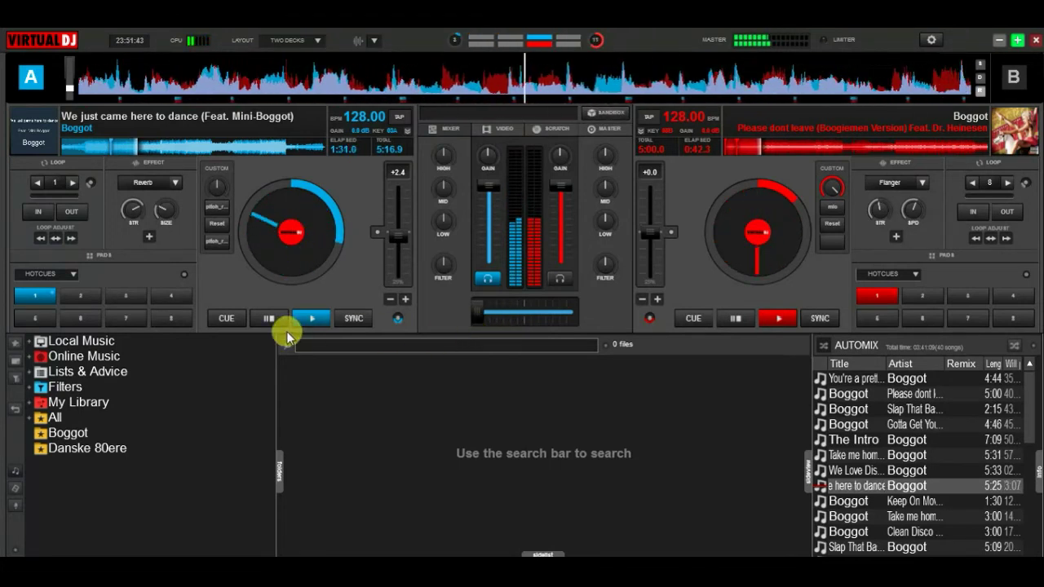
pyautogui.click(236, 323)
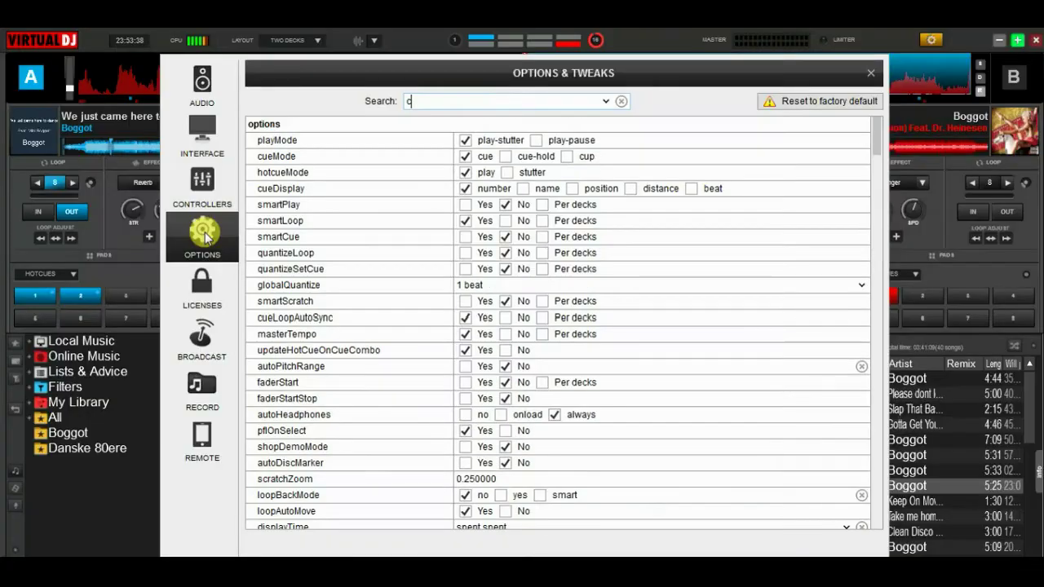
# - Find the crossfader options with "cross" and set crossfaderCustom to 0=[1,0]/0.1=[1,1]/0.2=[1,0]/0.3=[1,1]/0.4=[1,0]/0.5=[1,1]/0.6=[1,0]/0.7=[1,1]/0.8=[1,0]/0.9=[1,1]/1=[0,1]
pyautogui.write('cross')
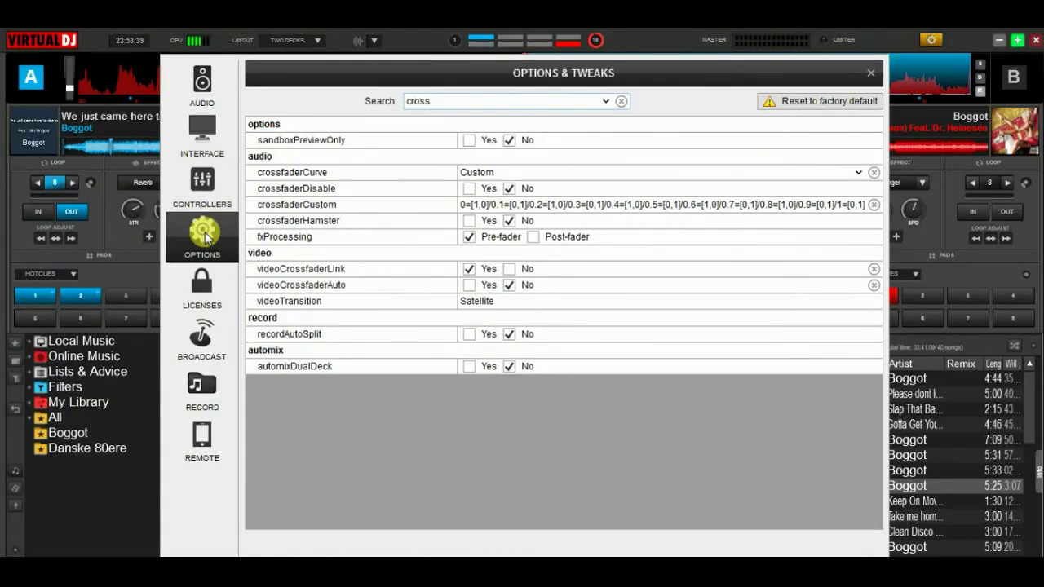
pyautogui.moveTo(460, 205); pyautogui.dragTo(891, 181)
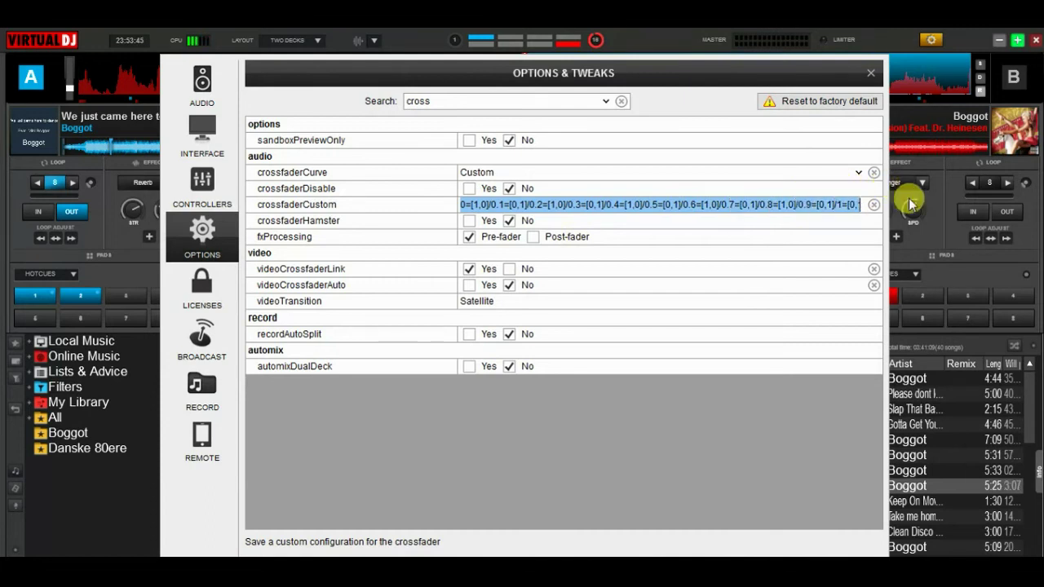
pyautogui.write('0=[1,0]/0.1=[1,1]/0.2=[1,0]/0.3=[1,1]/0.4=[1,0]/0.5=[1,1]/0.6=[1,0]/0.7=[1,1]/0.8=[1,0]/0.9=[1,1]/1=[0,1]')
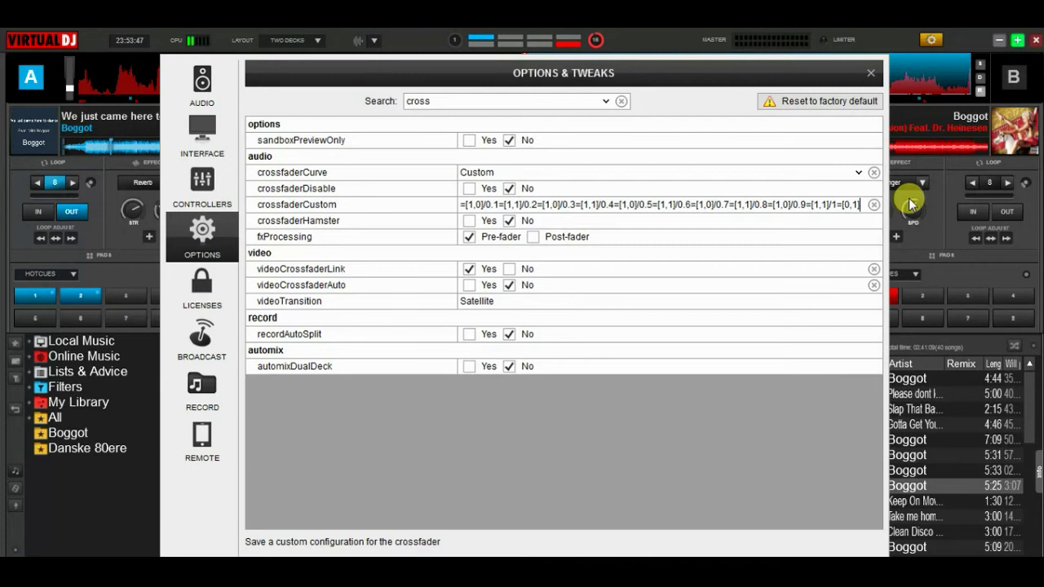
pyautogui.click(873, 81)
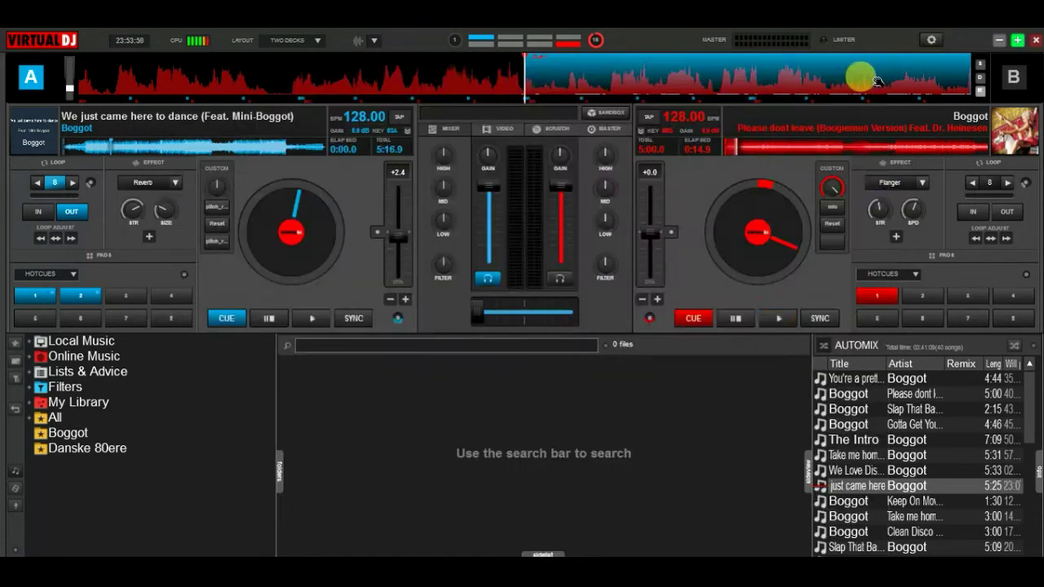
# - Test the new custom curve by playing both decks and sweeping the crossfader, ending at deck A, and return deck A to its cue point
pyautogui.click(315, 317)
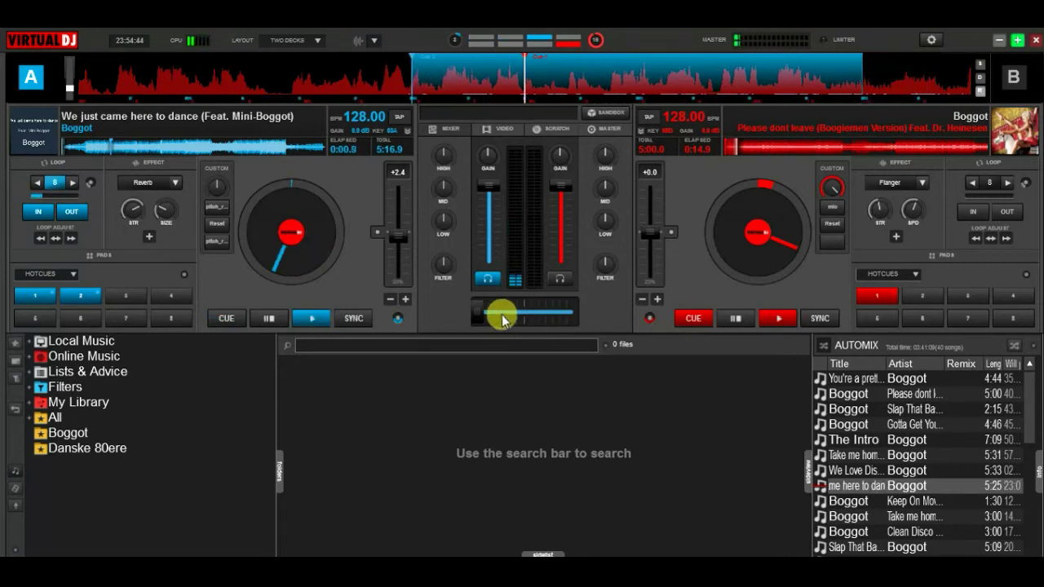
pyautogui.click(778, 318)
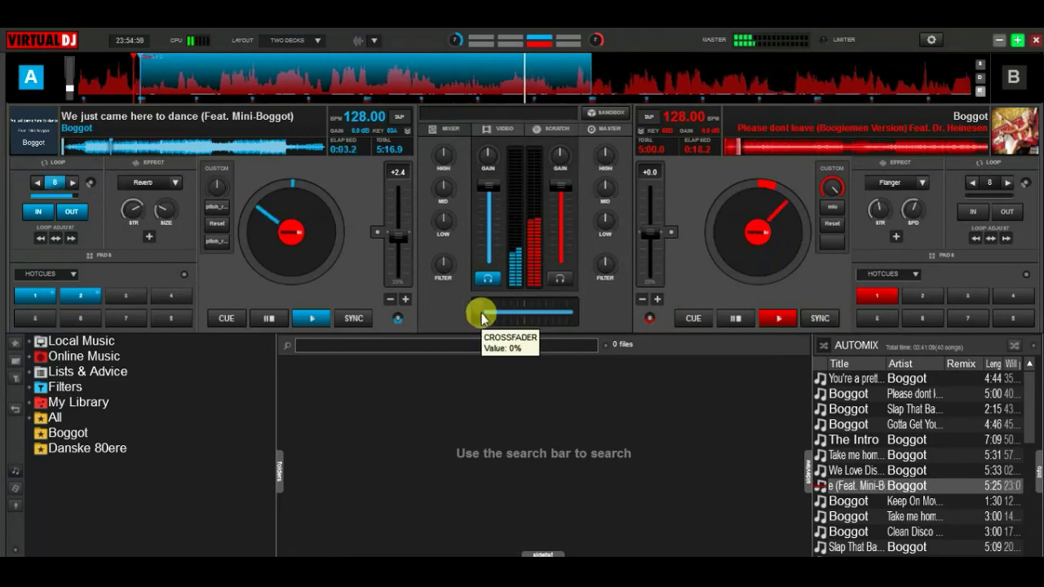
pyautogui.moveTo(481, 313); pyautogui.dragTo(475, 333)
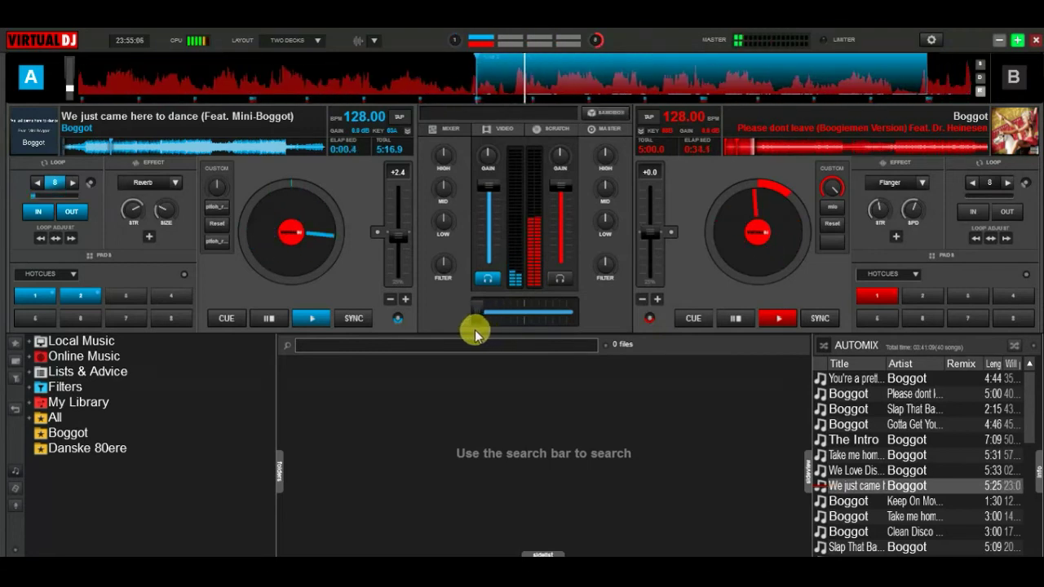
pyautogui.click(225, 320)
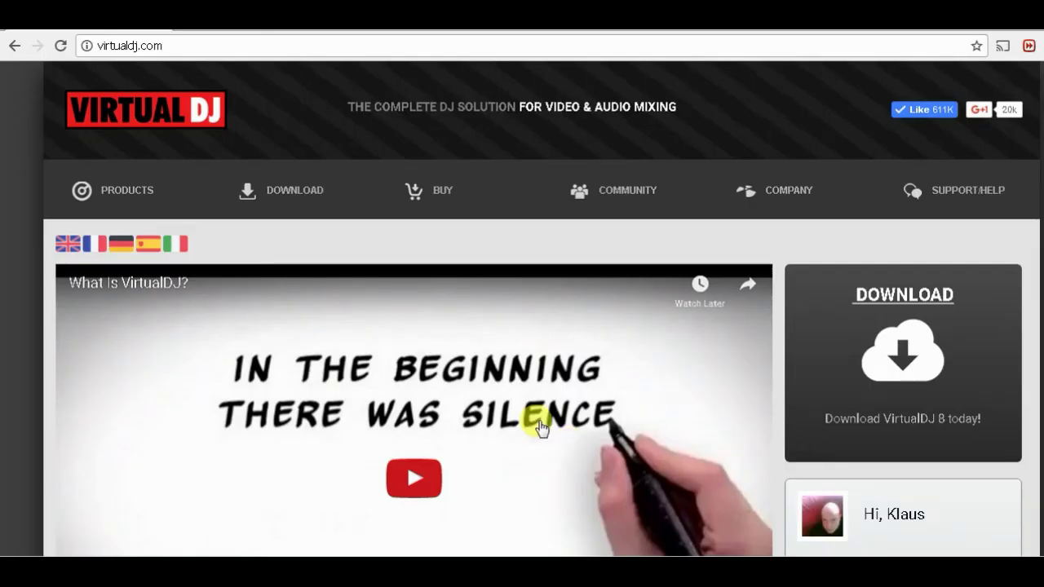
# - Switch to the virtualdj.com website and open the Effects category of the add-ons for VirtualDJ 8
pyautogui.moveTo(287, 194)
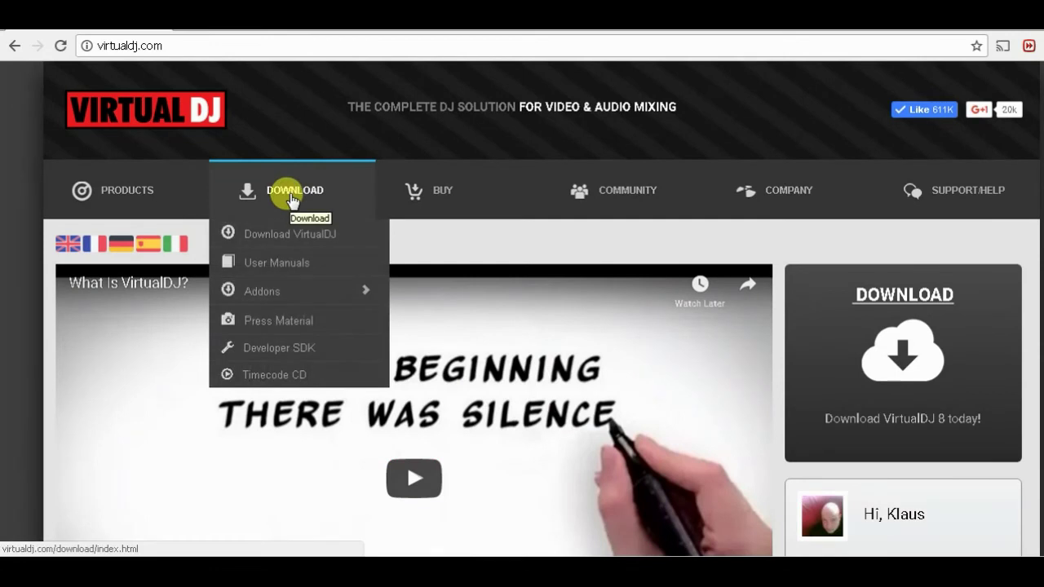
pyautogui.moveTo(298, 286)
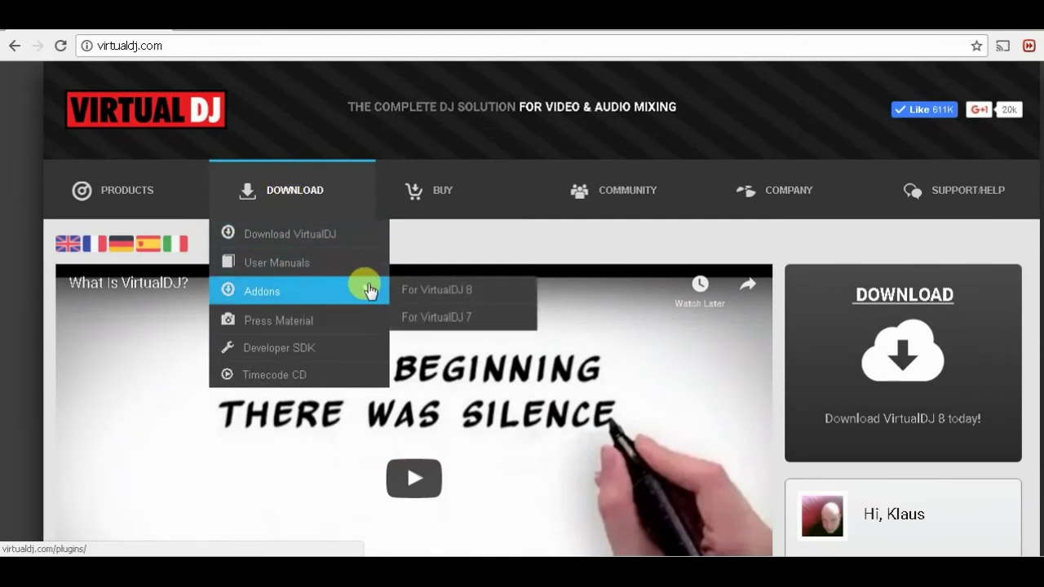
pyautogui.click(410, 292)
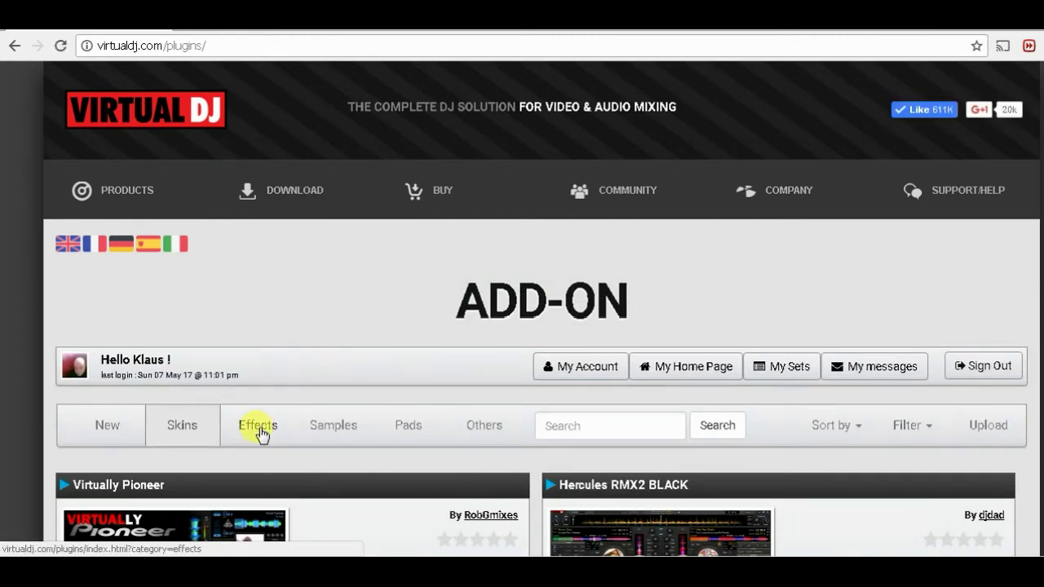
pyautogui.click(259, 429)
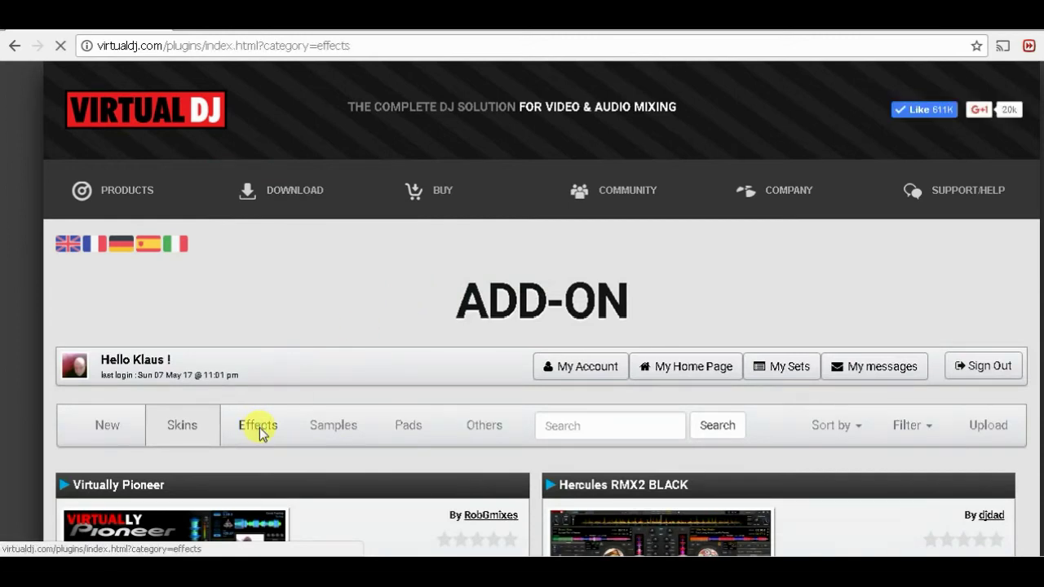
# - Search the effects add-ons for "crossfadercurves"
pyautogui.click(576, 420)
pyautogui.write('cros')
pyautogui.write('s')
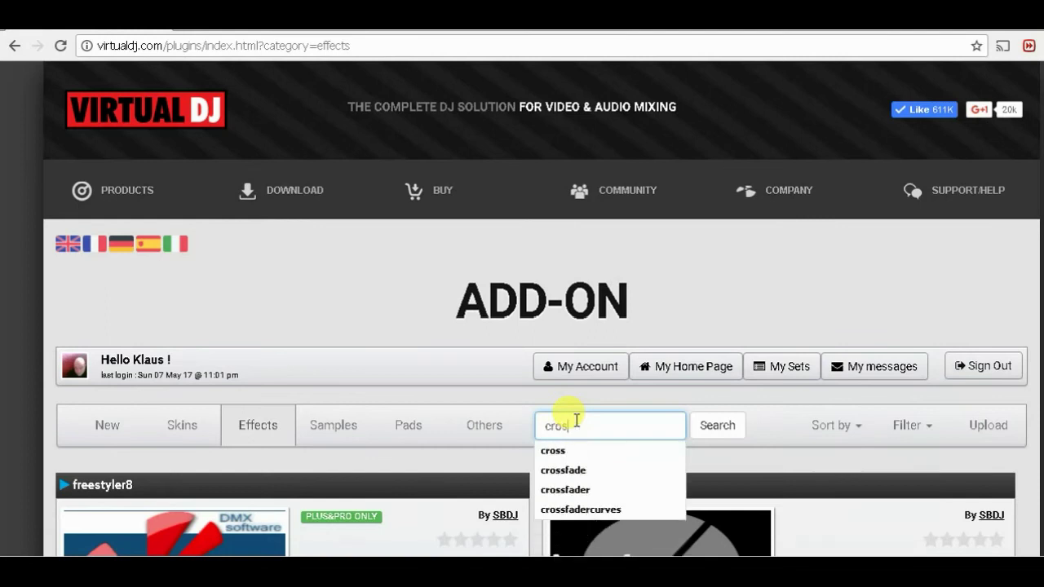
pyautogui.write('fa')
pyautogui.write('de')
pyautogui.write('r')
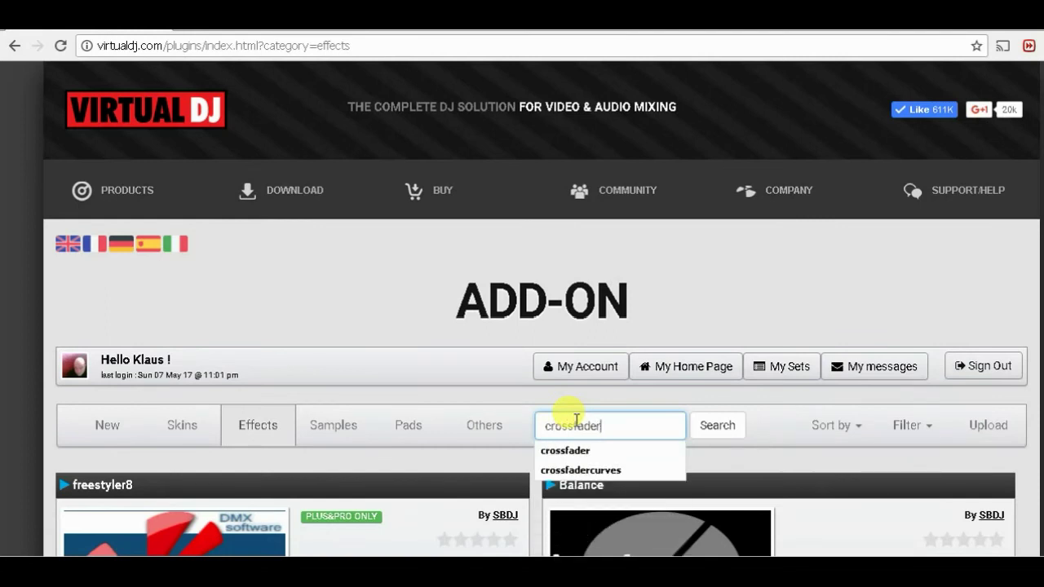
pyautogui.press('Down')
pyautogui.press('Down')
pyautogui.press('Return')
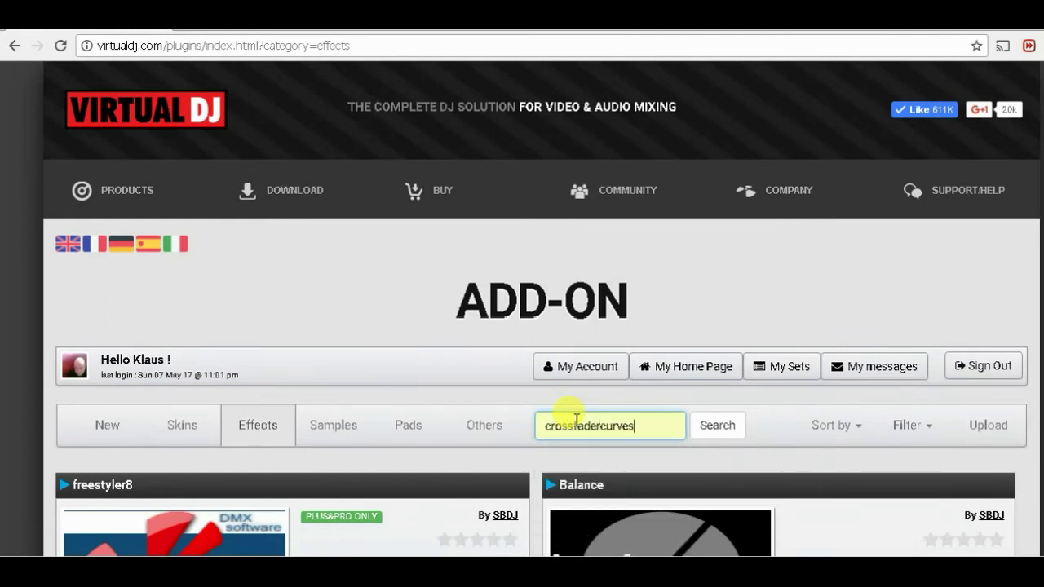
pyautogui.click(722, 432)
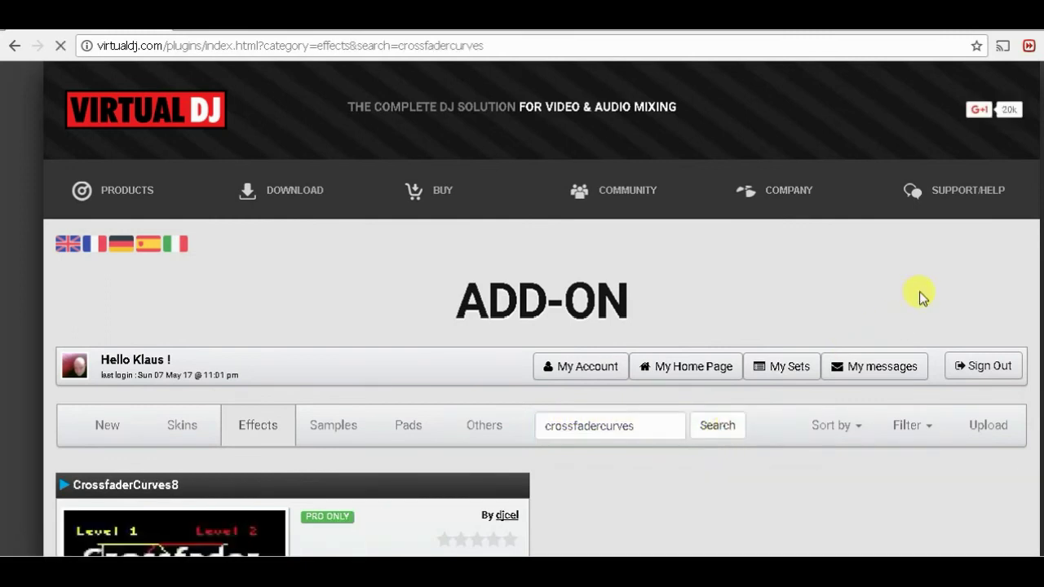
# - Download the CrossfaderCurves8 add-on for Windows
pyautogui.scroll(-5, 541, 310)
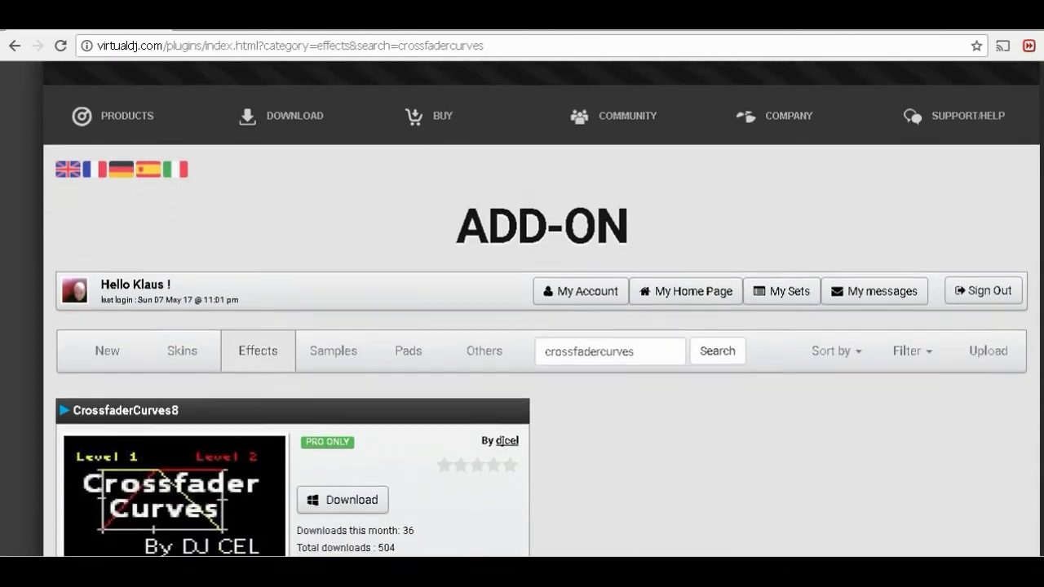
pyautogui.scroll(-2, 541, 310)
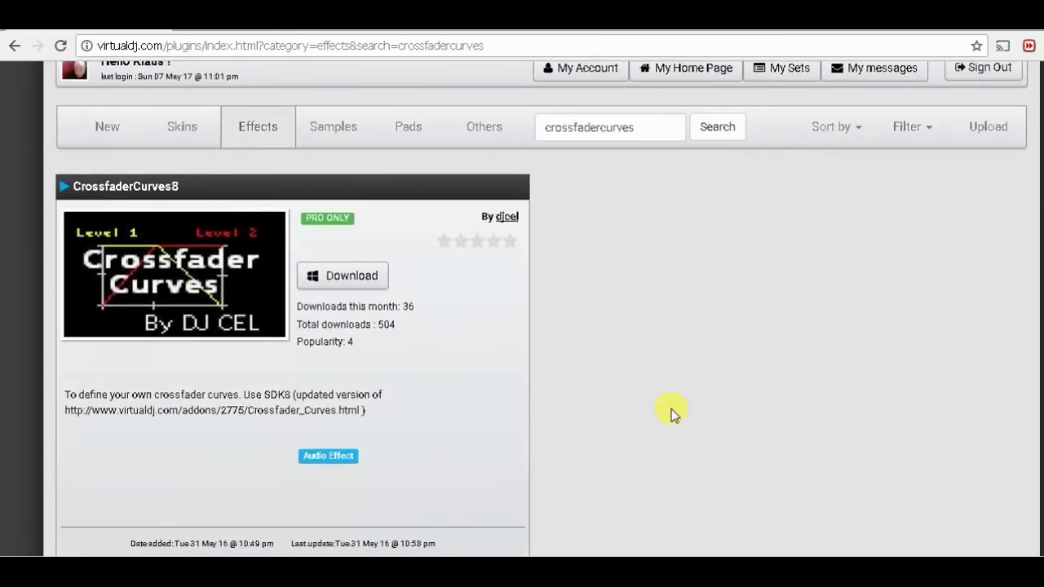
pyautogui.click(380, 279)
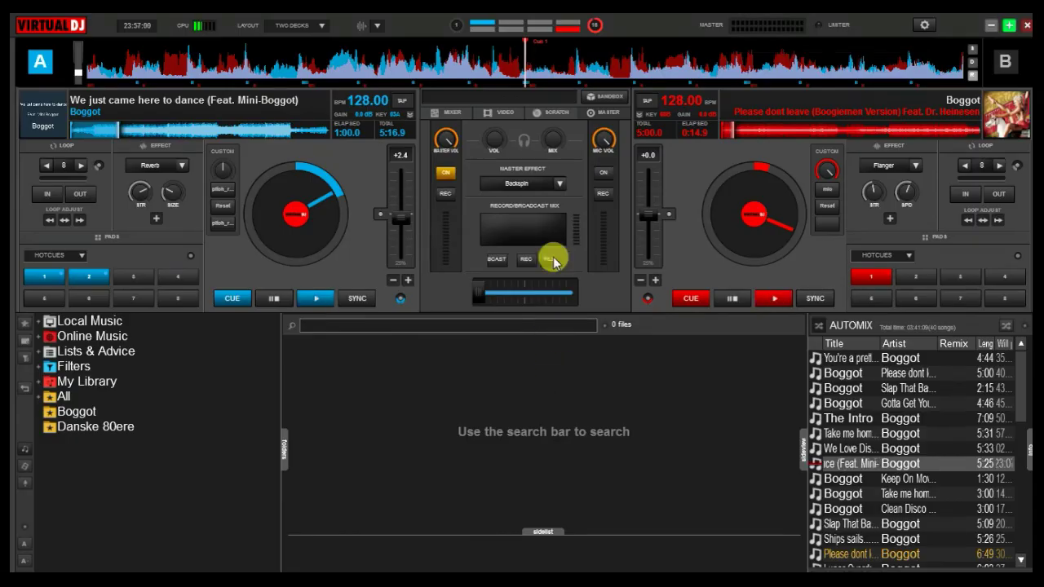
# - Switch to VirtualDJ and choose CrossfaderCurves8 from the Other group as the master effect
pyautogui.click(560, 184)
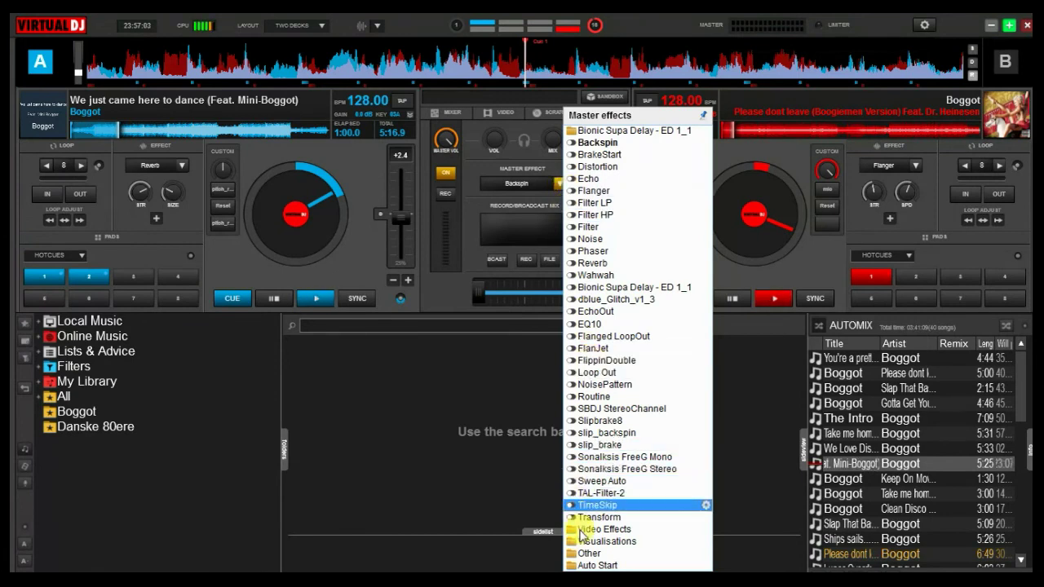
pyautogui.click(583, 553)
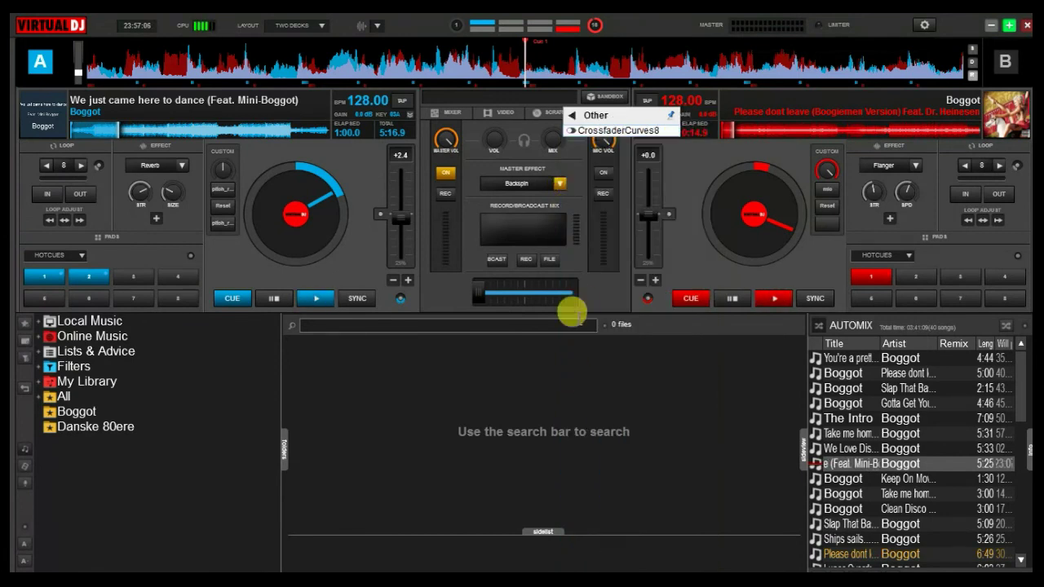
pyautogui.click(670, 132)
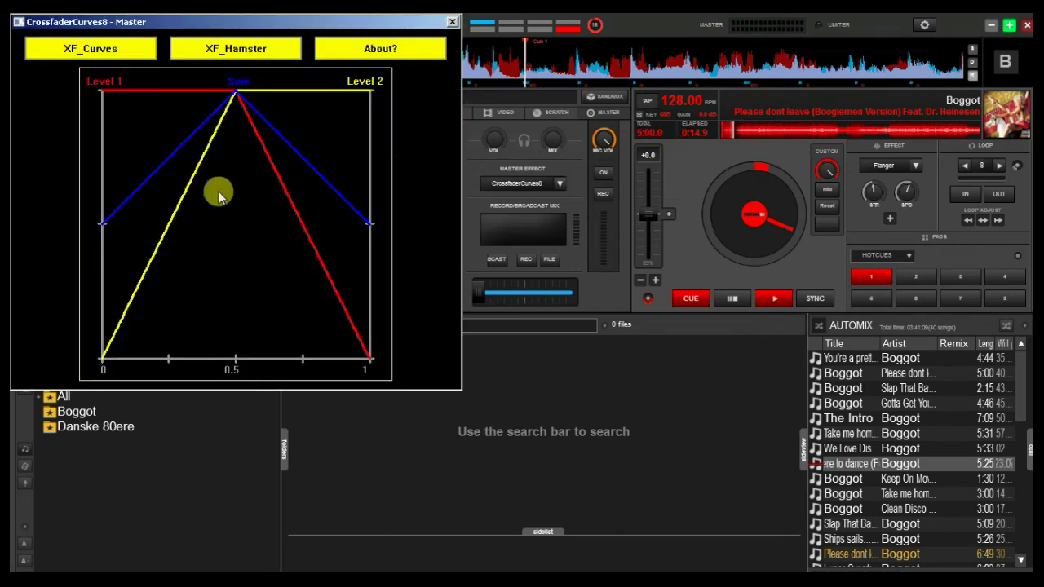
# - Customize the linear crossfader curve so Level 2 stays at zero until about 0.6 and rises to full at 1
pyautogui.click(123, 52)
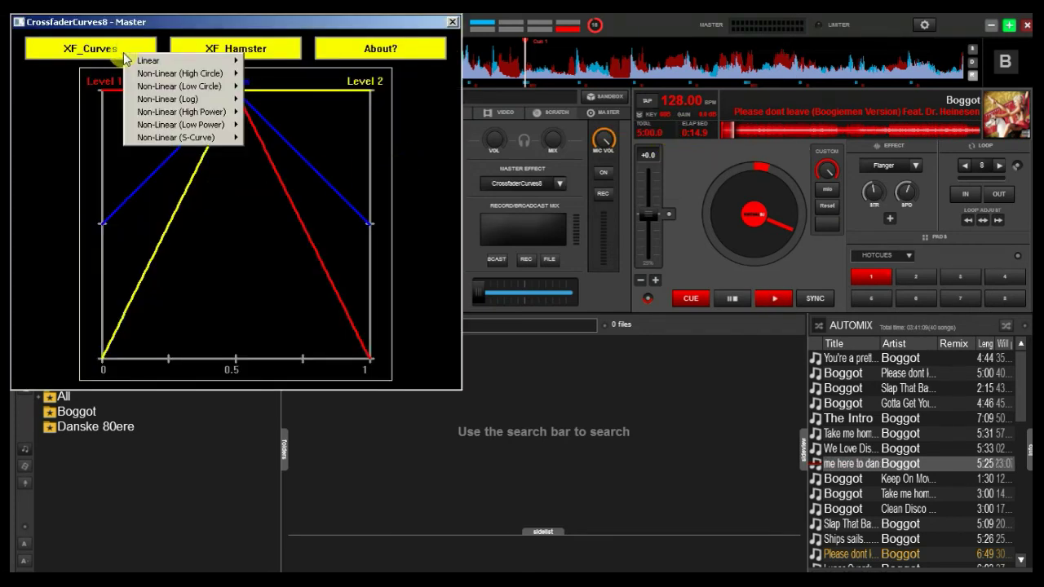
pyautogui.moveTo(147, 64)
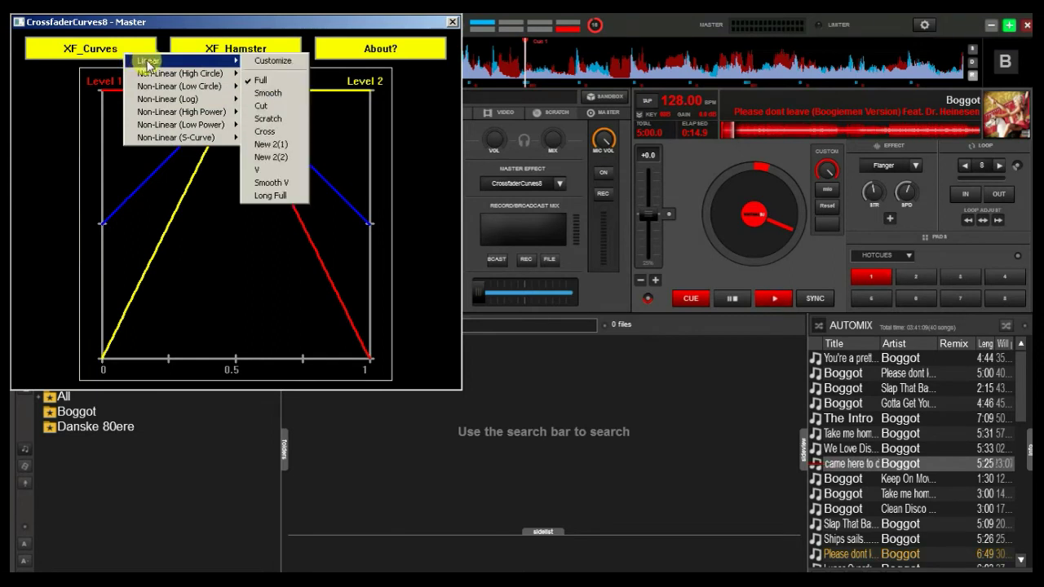
pyautogui.click(252, 63)
pyautogui.click(234, 90)
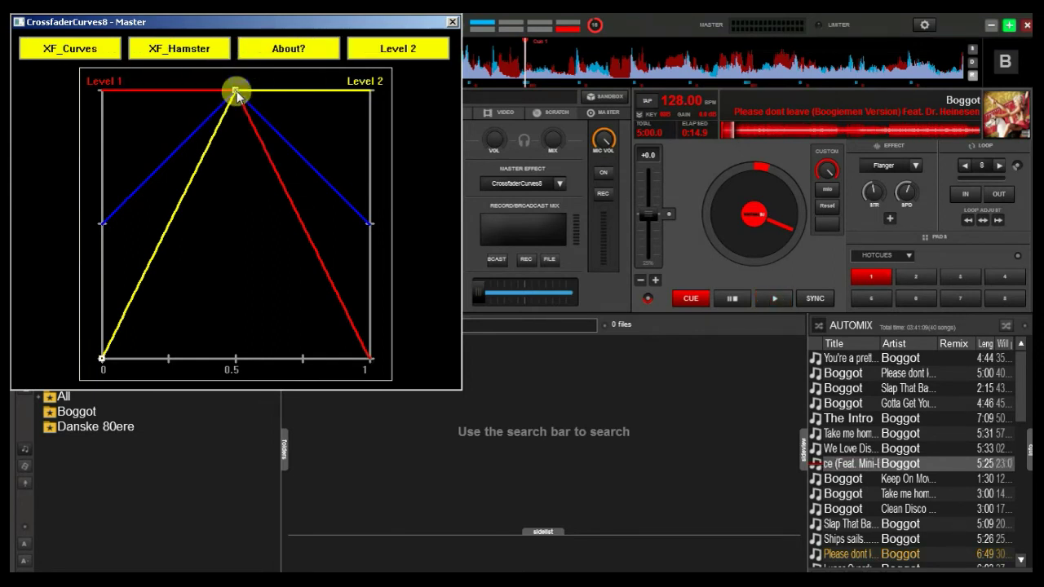
pyautogui.moveTo(235, 90); pyautogui.dragTo(286, 227)
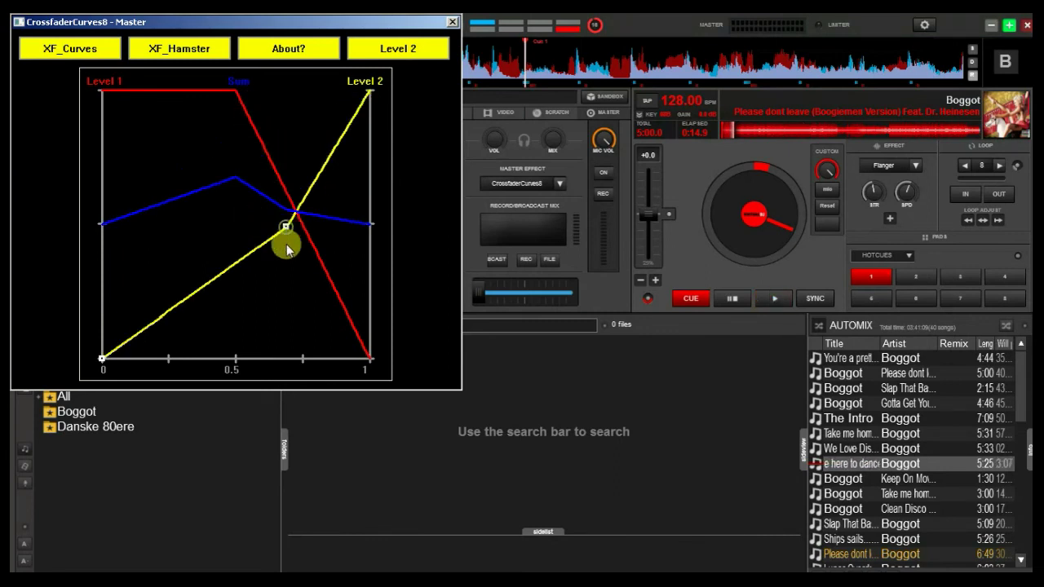
pyautogui.click(312, 342)
pyautogui.moveTo(311, 342); pyautogui.dragTo(314, 362)
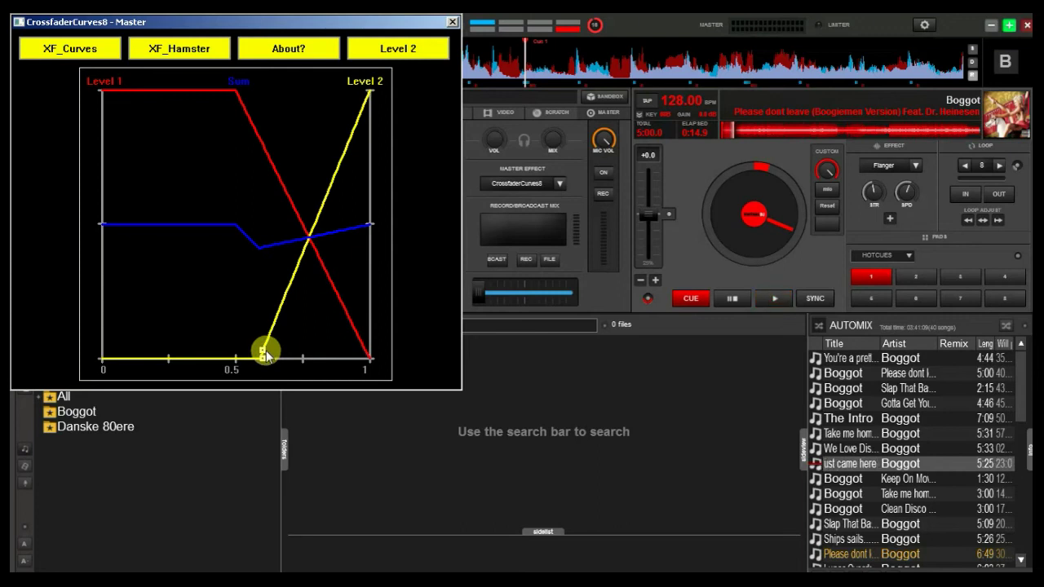
# - Reshape Level 1 to fall from full at 0 to zero at about 0.3, and close the curve editor
pyautogui.click(398, 51)
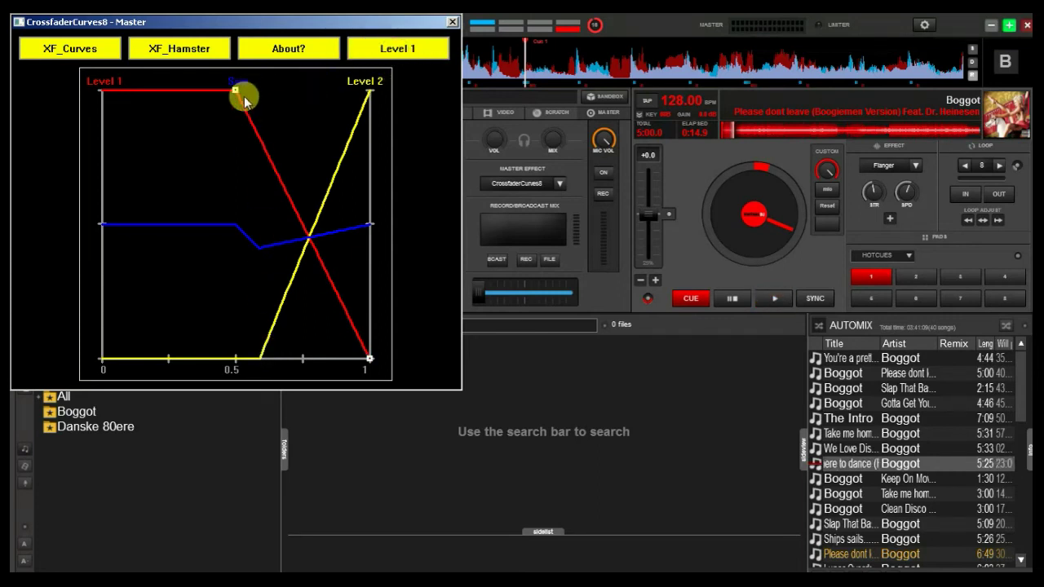
pyautogui.moveTo(236, 92); pyautogui.dragTo(186, 372)
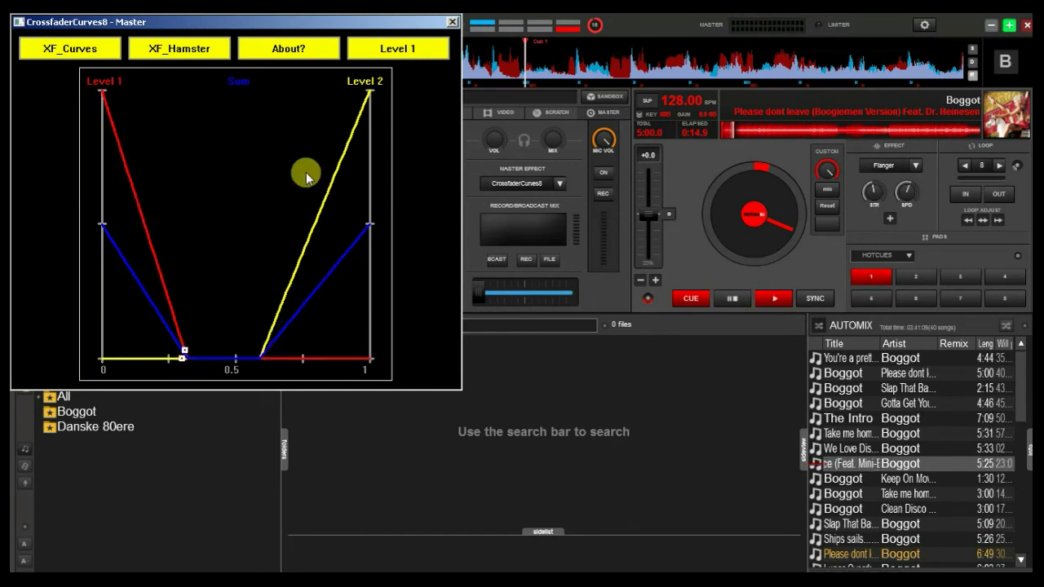
pyautogui.click(453, 22)
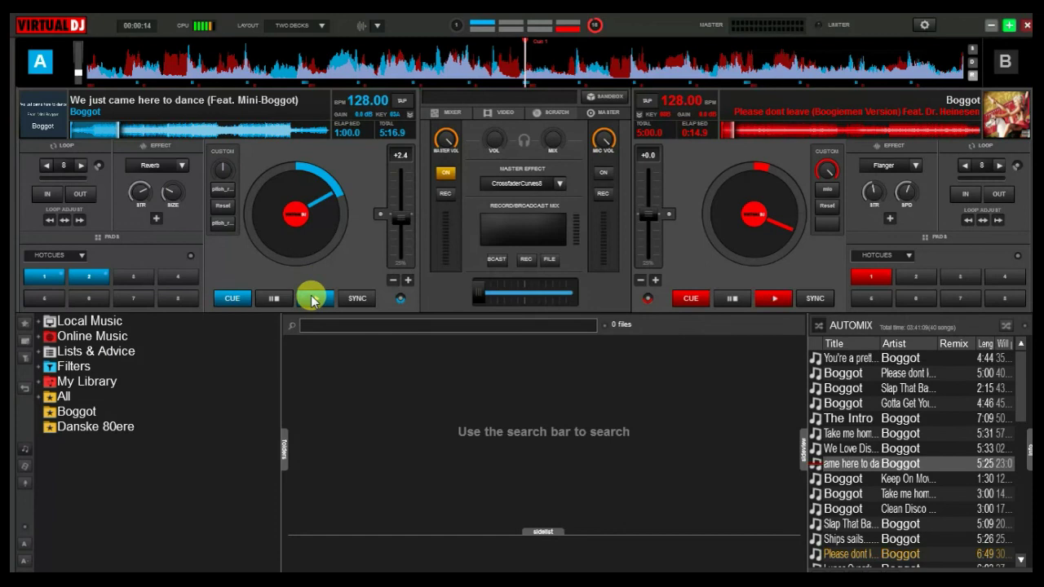
# - Test the CrossfaderCurves8 curve by playing both decks and moving the crossfader from deck A fully to deck B
pyautogui.click(315, 295)
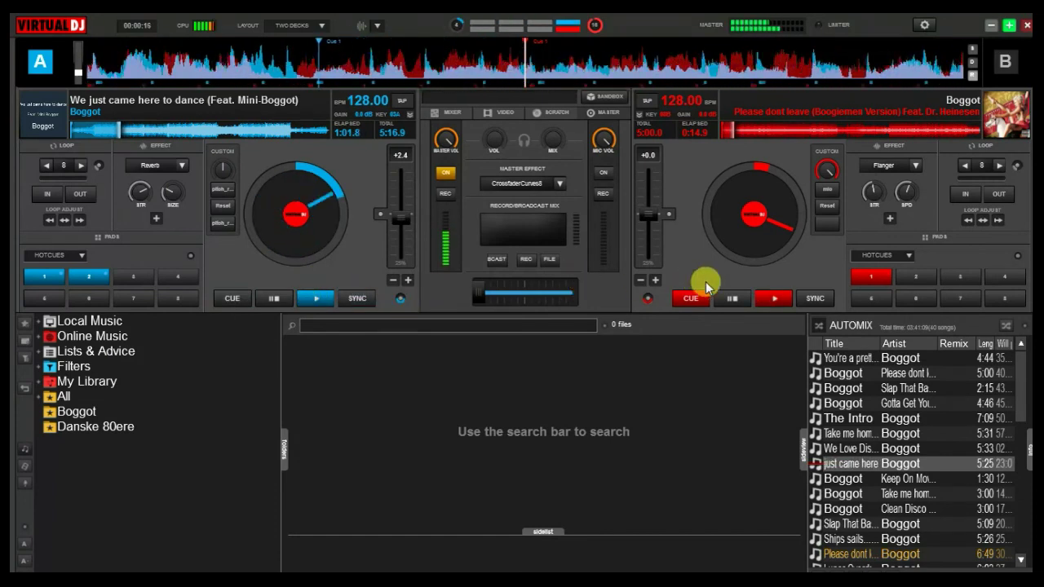
pyautogui.click(771, 298)
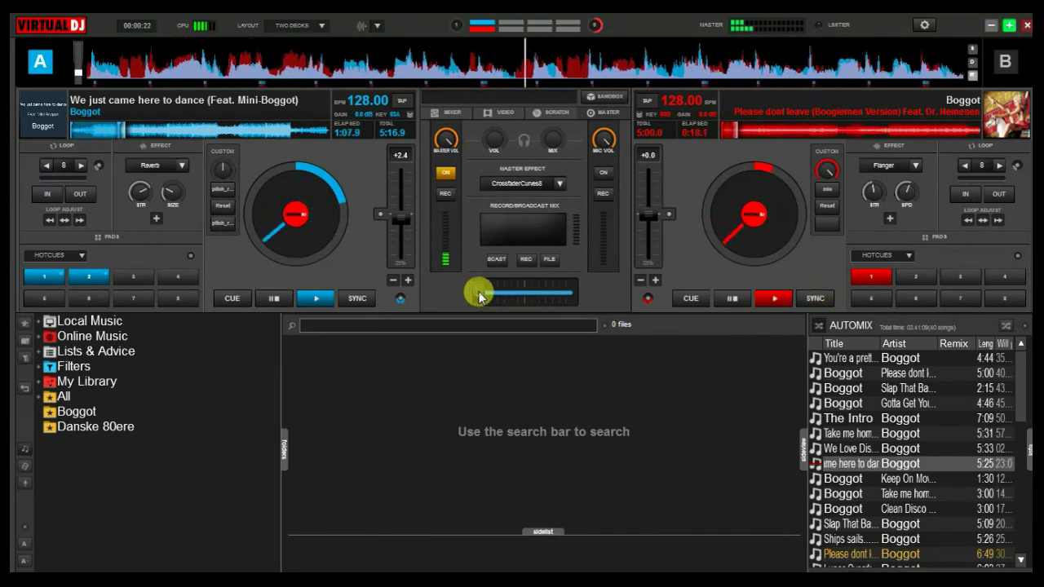
pyautogui.moveTo(483, 296); pyautogui.dragTo(578, 295)
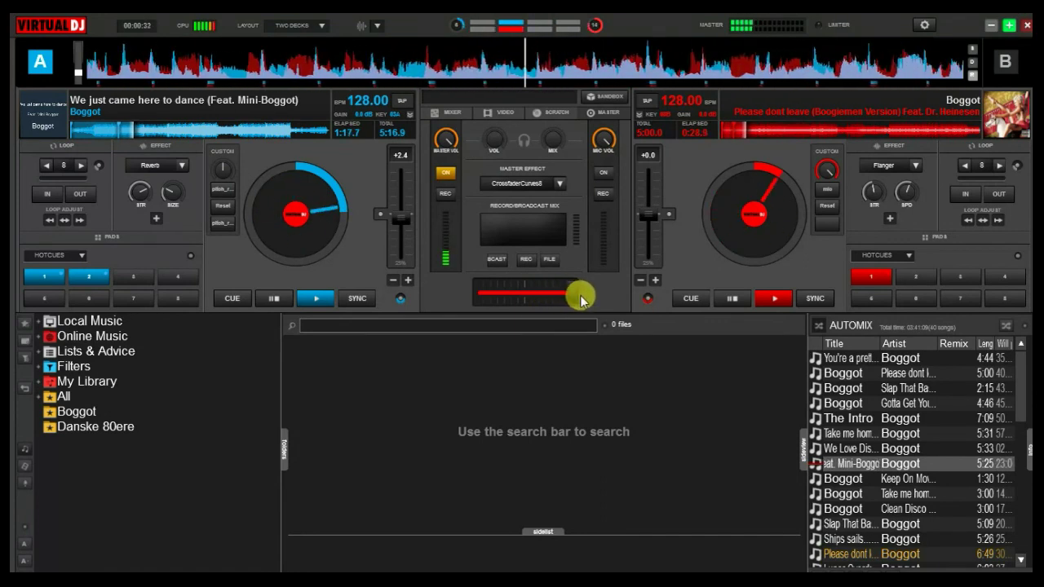